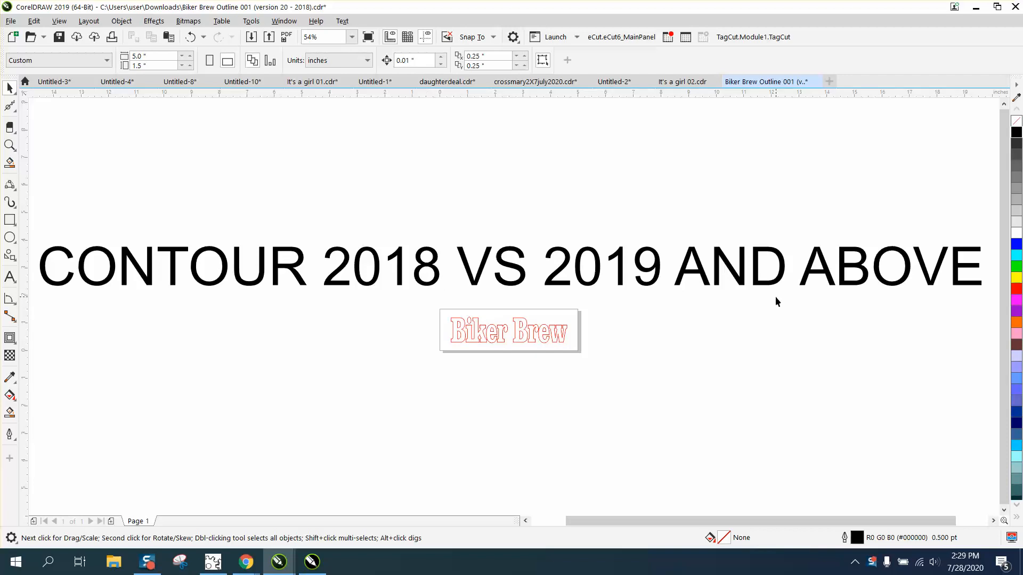
# Select the Biker Brew lettering and examine the contour effects and Contour docker settings available for it
pyautogui.click(10, 145)
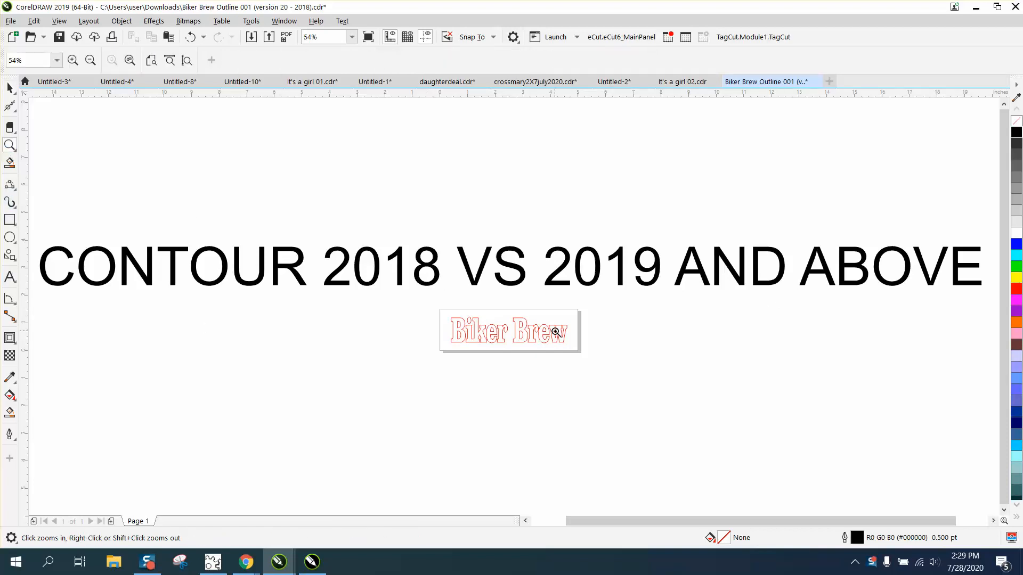
pyautogui.moveTo(600, 365); pyautogui.dragTo(598, 364)
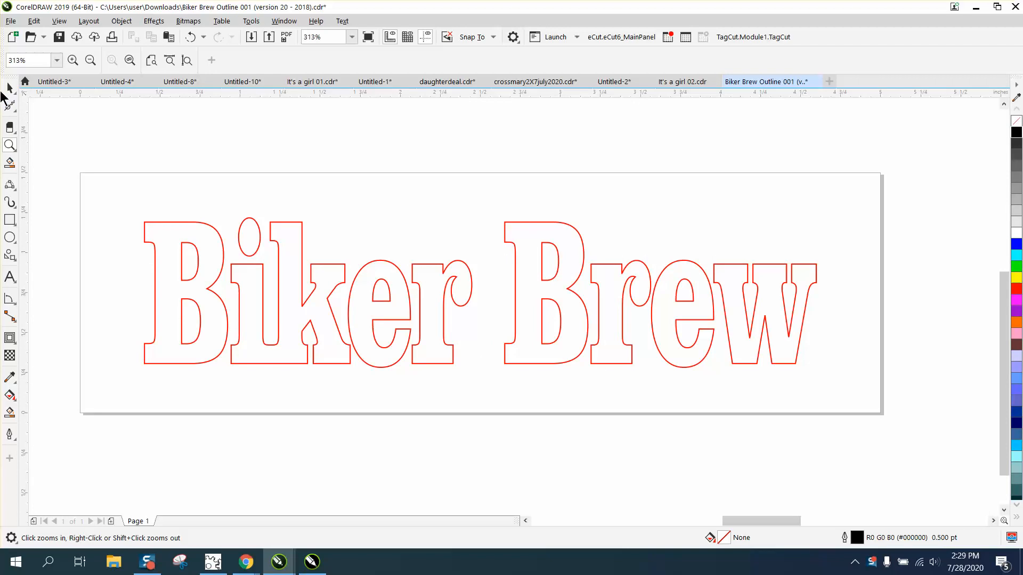
pyautogui.click(10, 87)
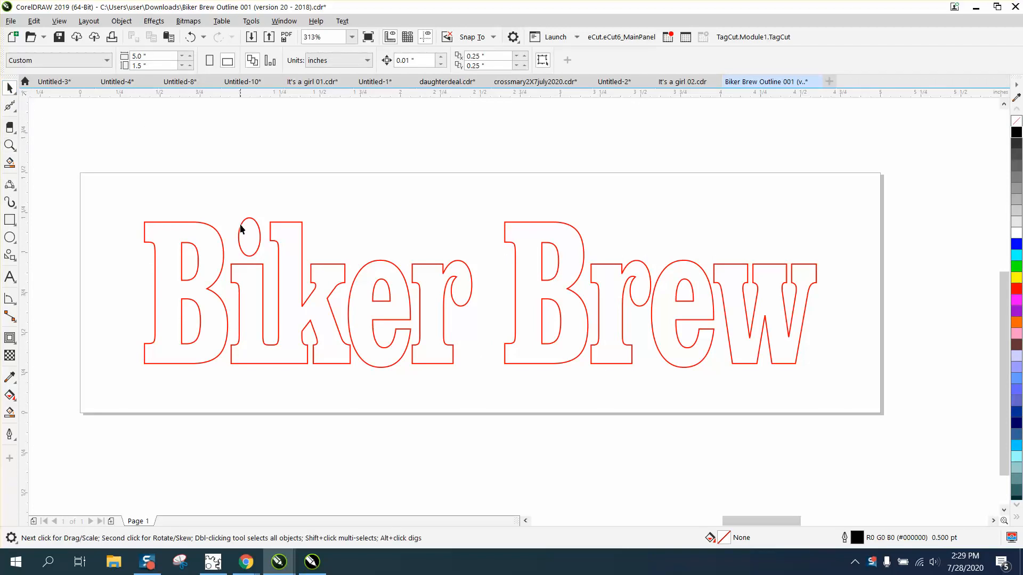
pyautogui.click(273, 222)
pyautogui.click(154, 21)
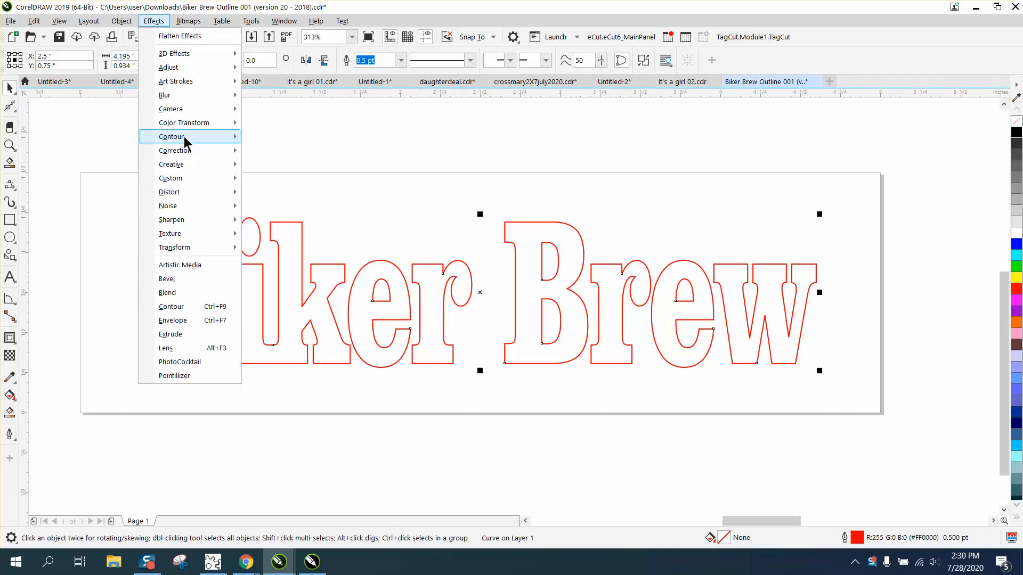
pyautogui.moveTo(237, 139)
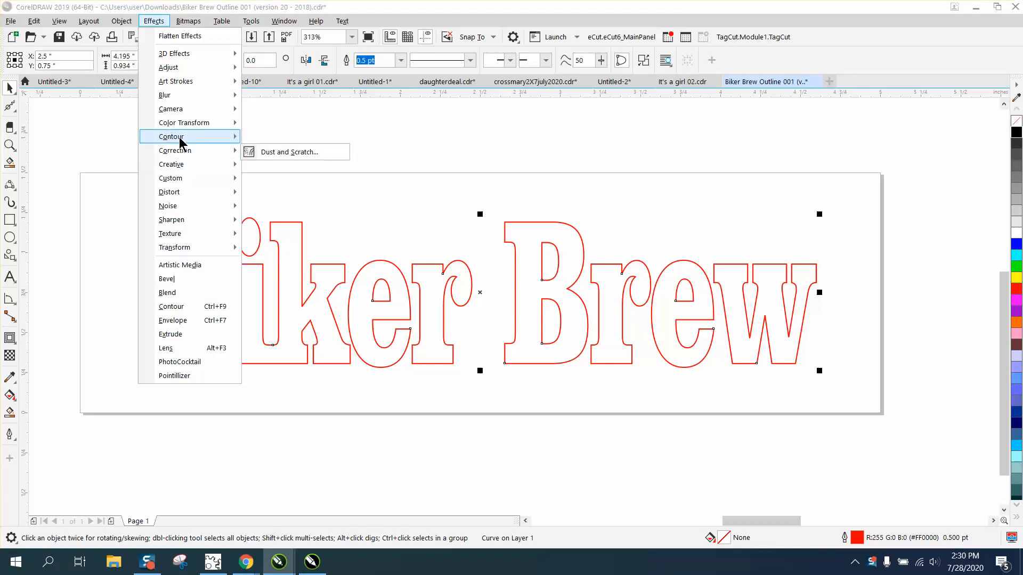
pyautogui.moveTo(183, 141)
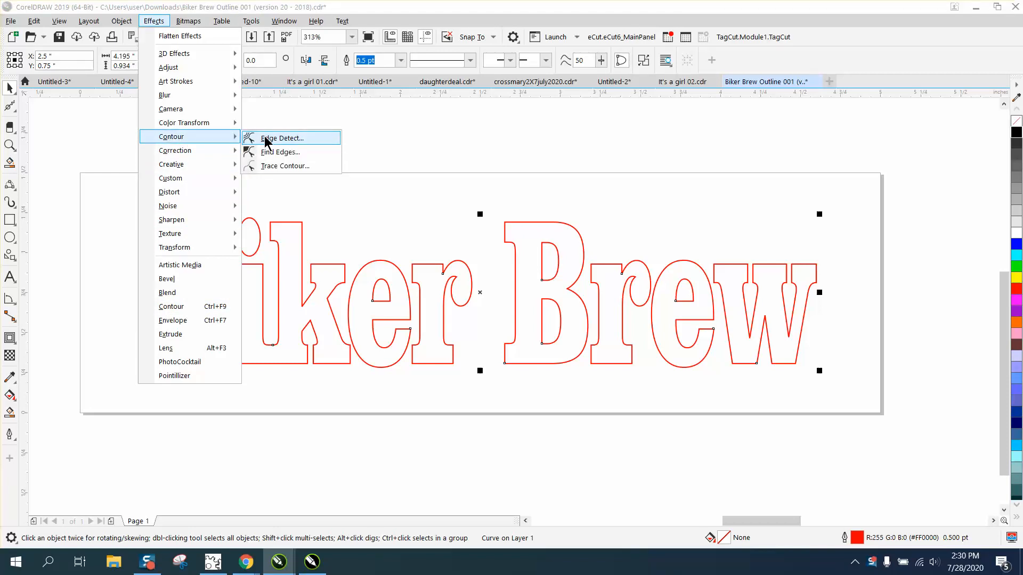
pyautogui.click(170, 306)
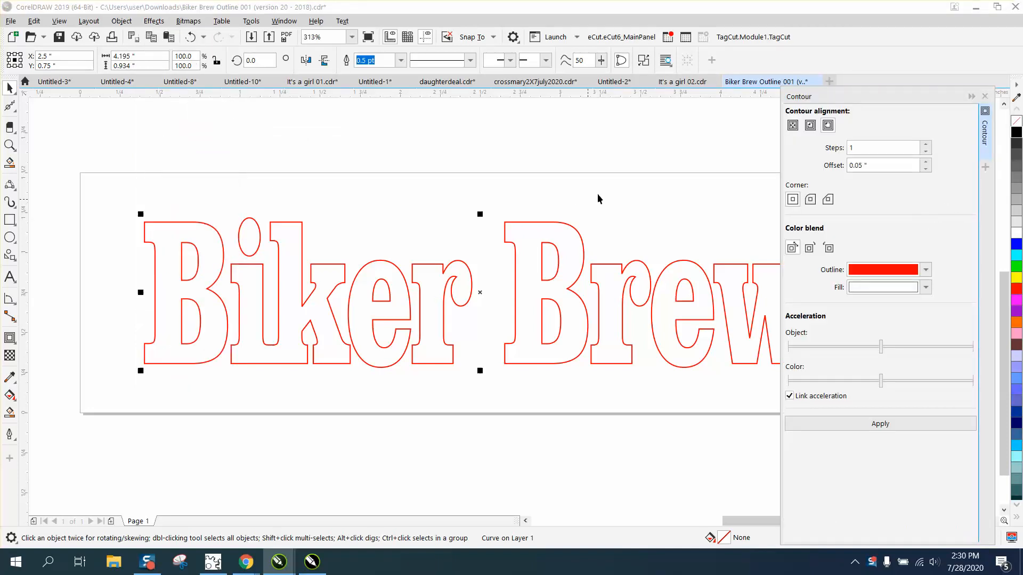
pyautogui.click(985, 96)
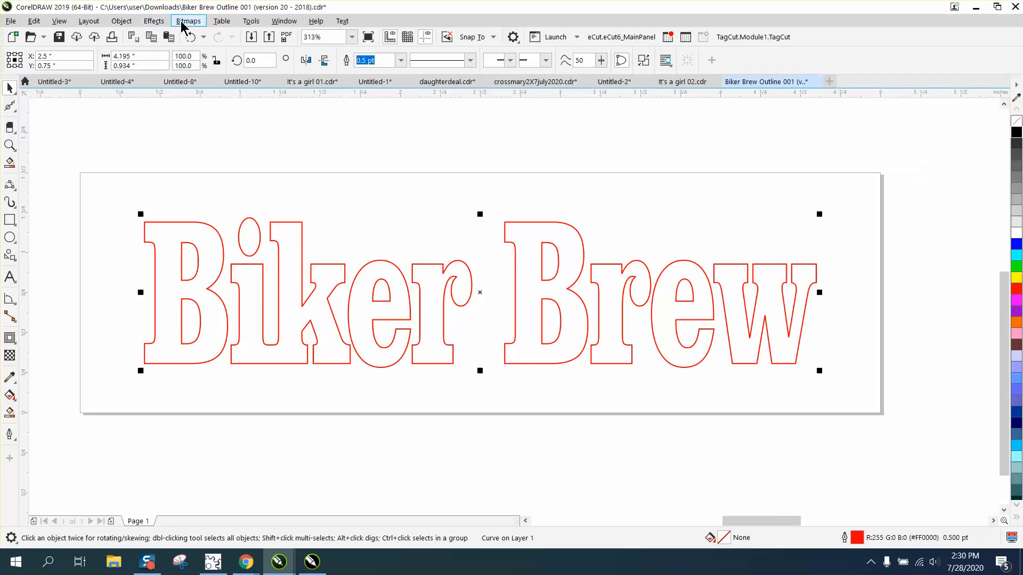
pyautogui.click(152, 23)
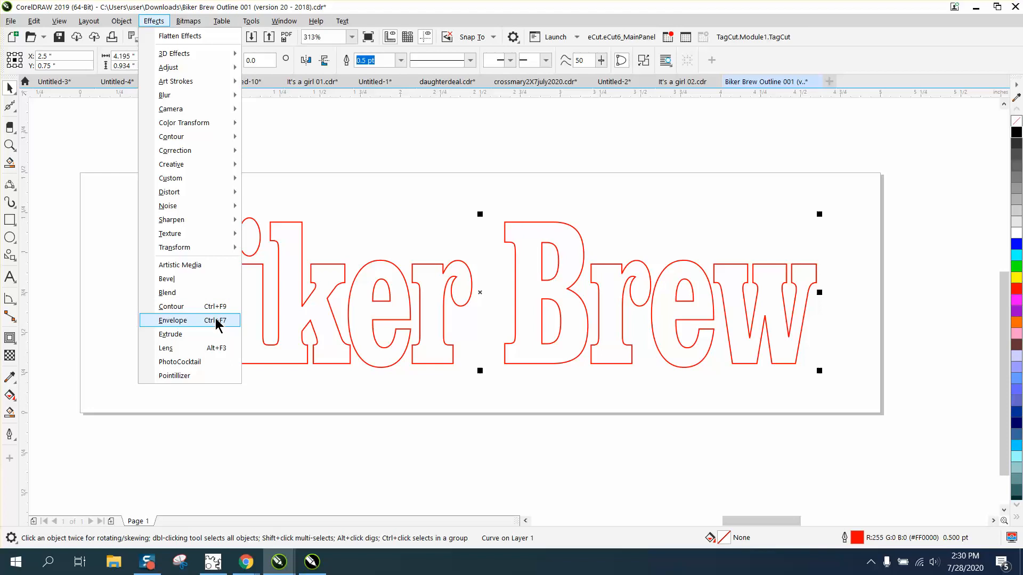
pyautogui.click(327, 168)
# Switch to CorelDRAW 2018 and examine its Contour docker among the effects
pyautogui.click(311, 562)
pyautogui.rightClick(311, 562)
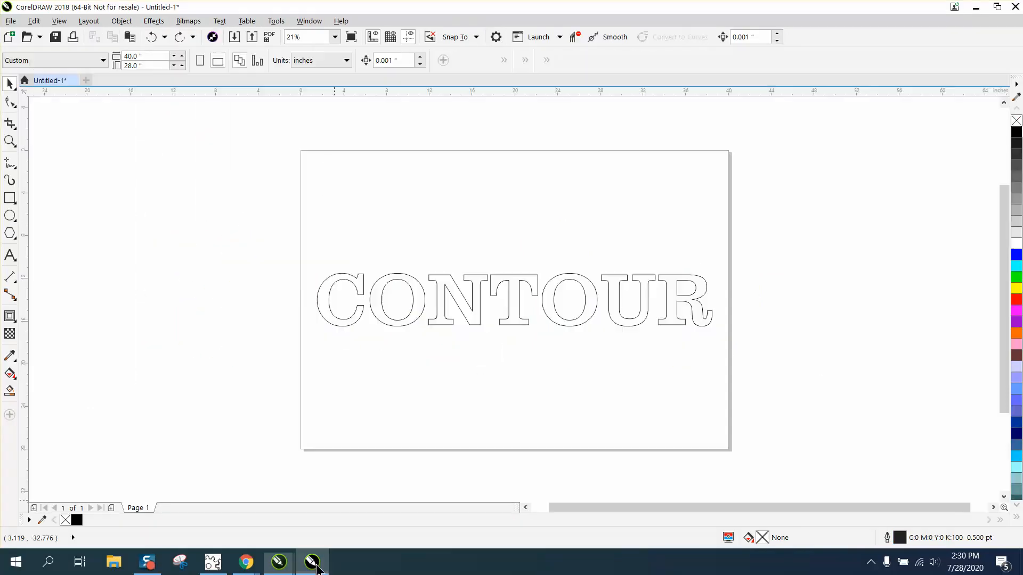
pyautogui.click(199, 260)
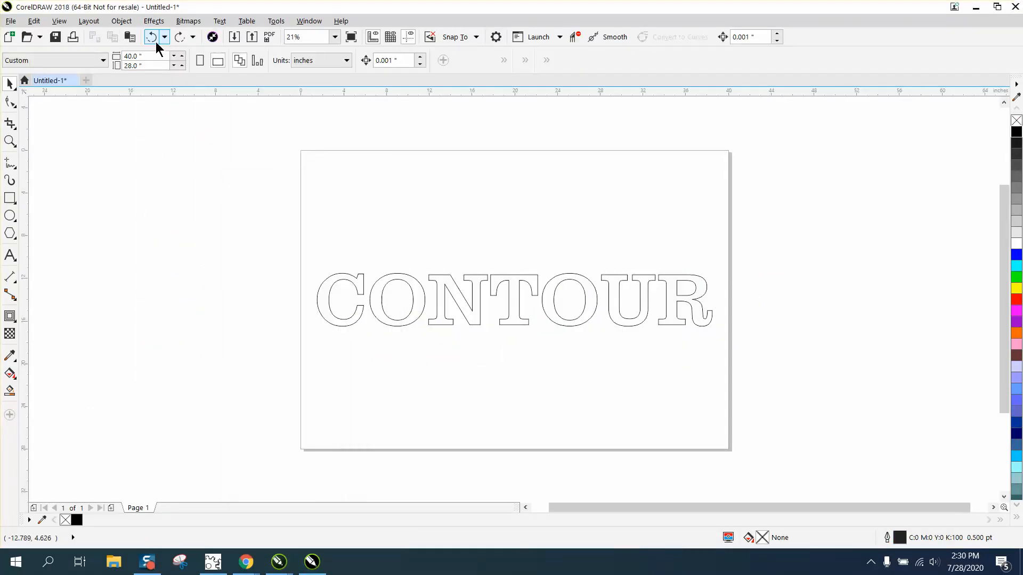
pyautogui.click(154, 21)
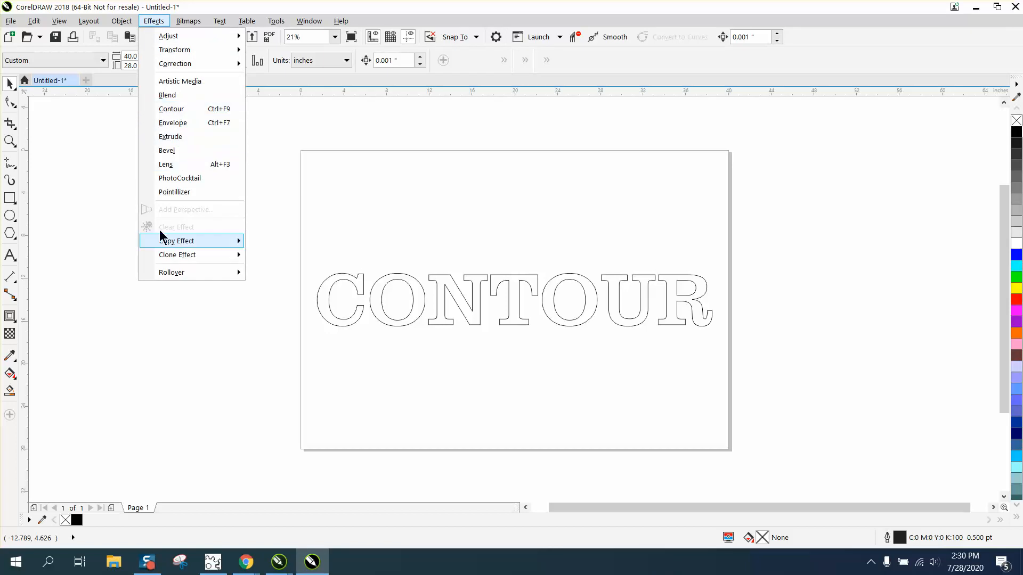
pyautogui.click(178, 111)
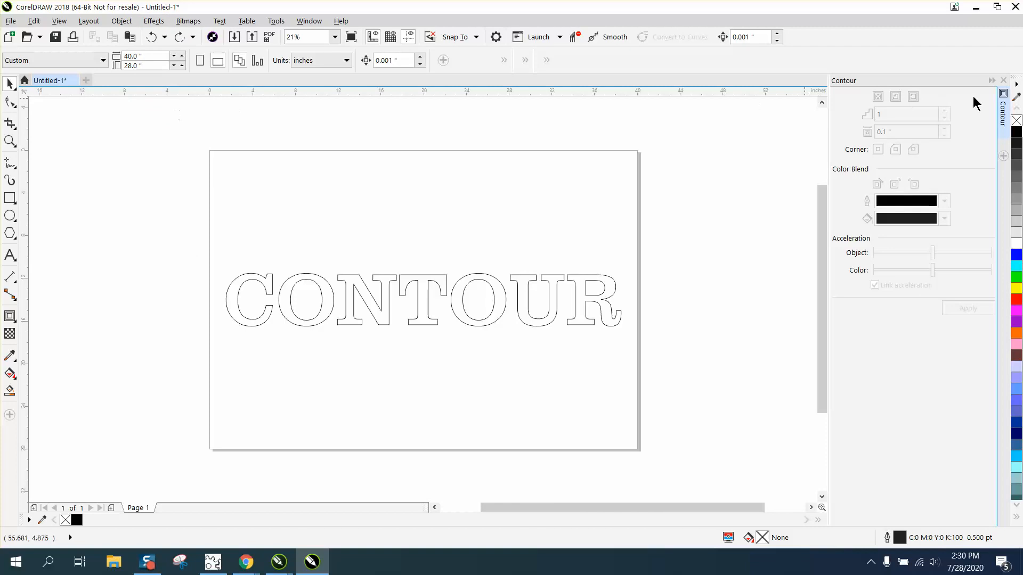
pyautogui.click(1004, 80)
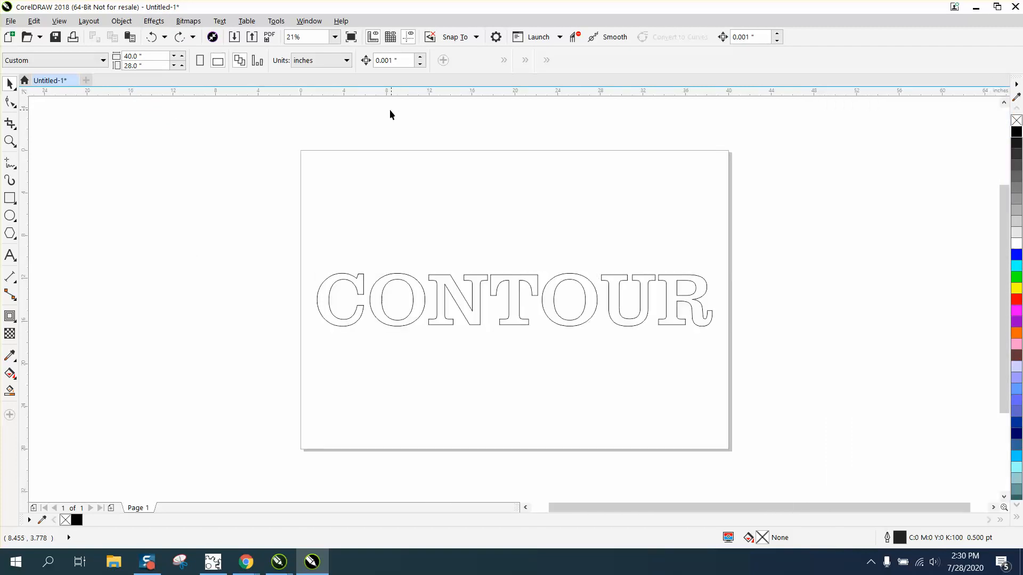
# Create a one-step outside contour around the CONTOUR text with the Contour tool, offset about 0.388"
pyautogui.click(16, 323)
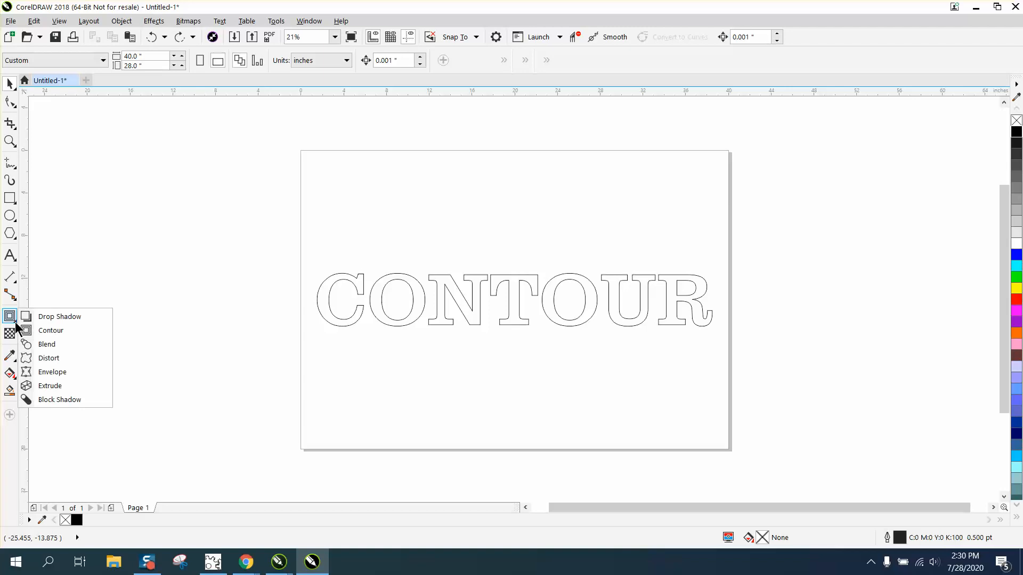
pyautogui.click(53, 331)
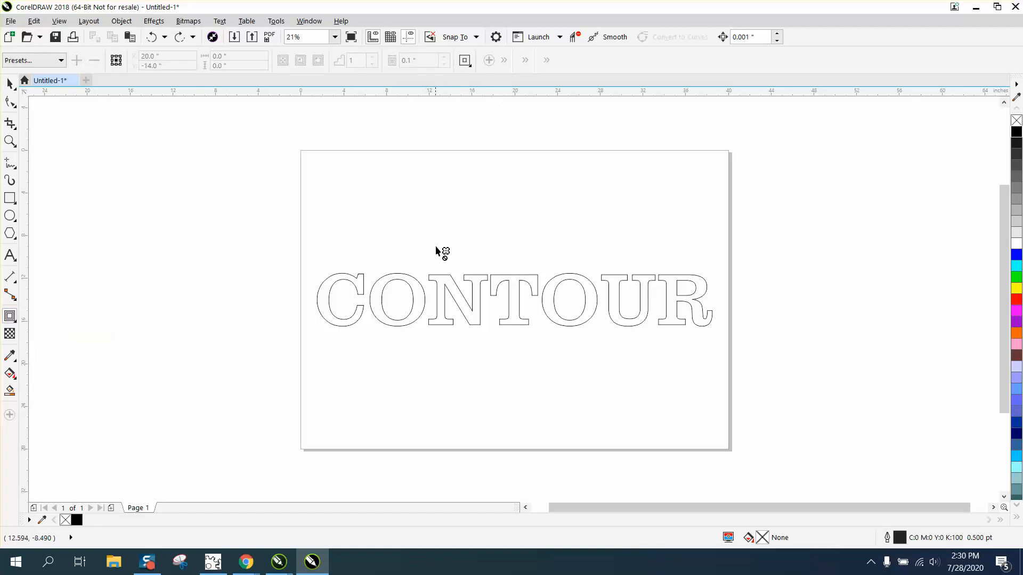
pyautogui.click(473, 278)
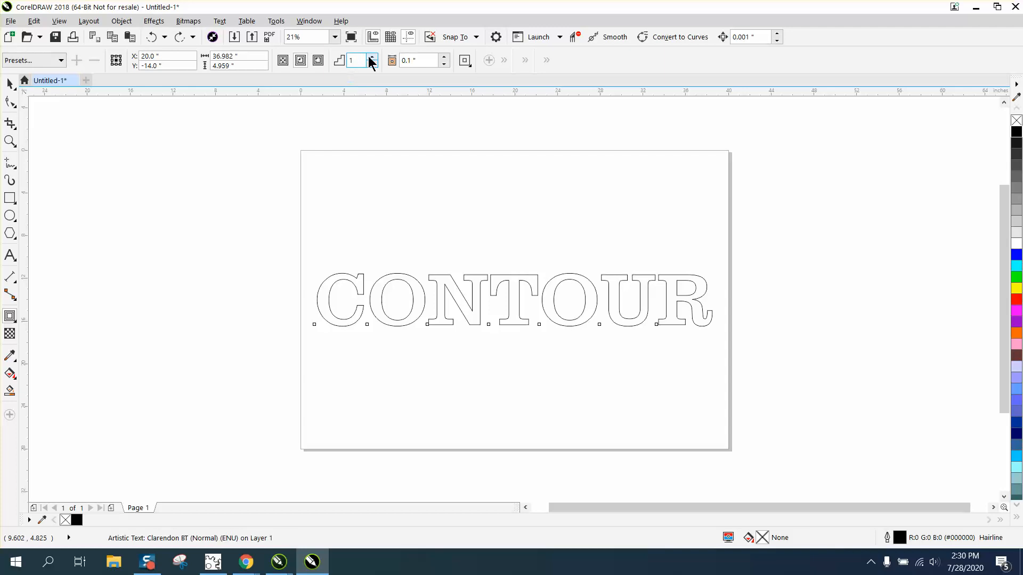
pyautogui.click(471, 66)
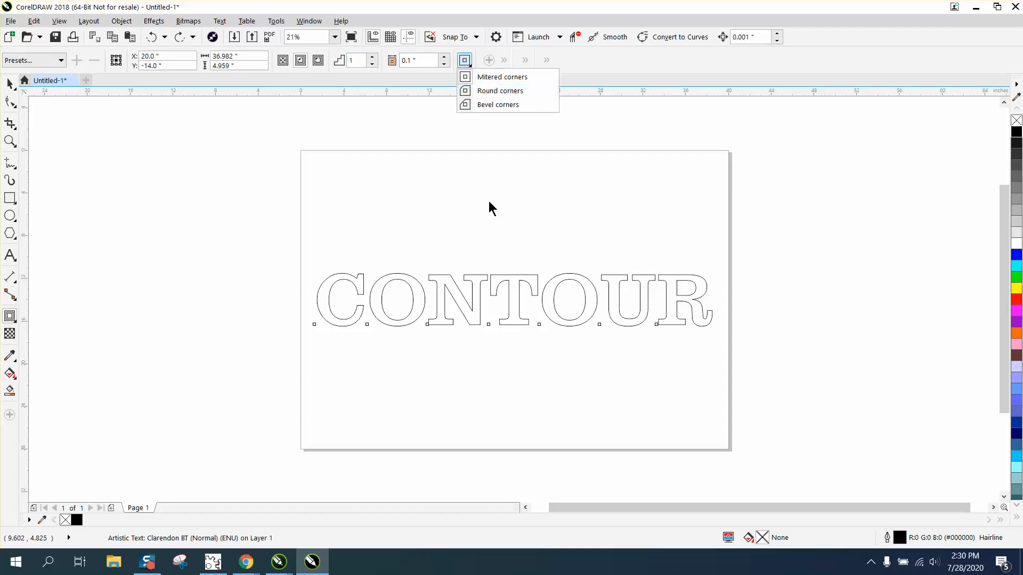
pyautogui.click(483, 266)
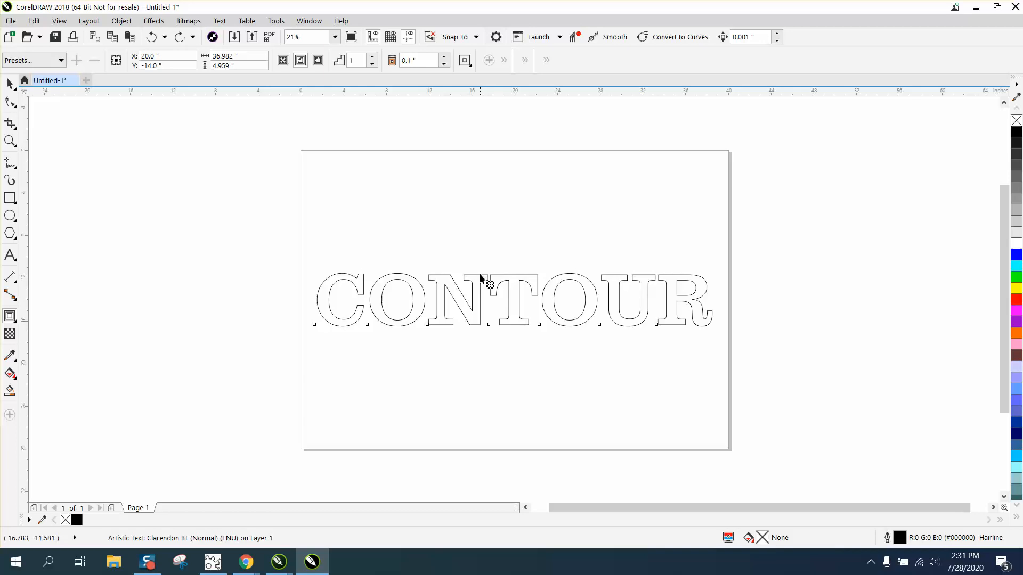
pyautogui.moveTo(481, 278); pyautogui.dragTo(481, 273)
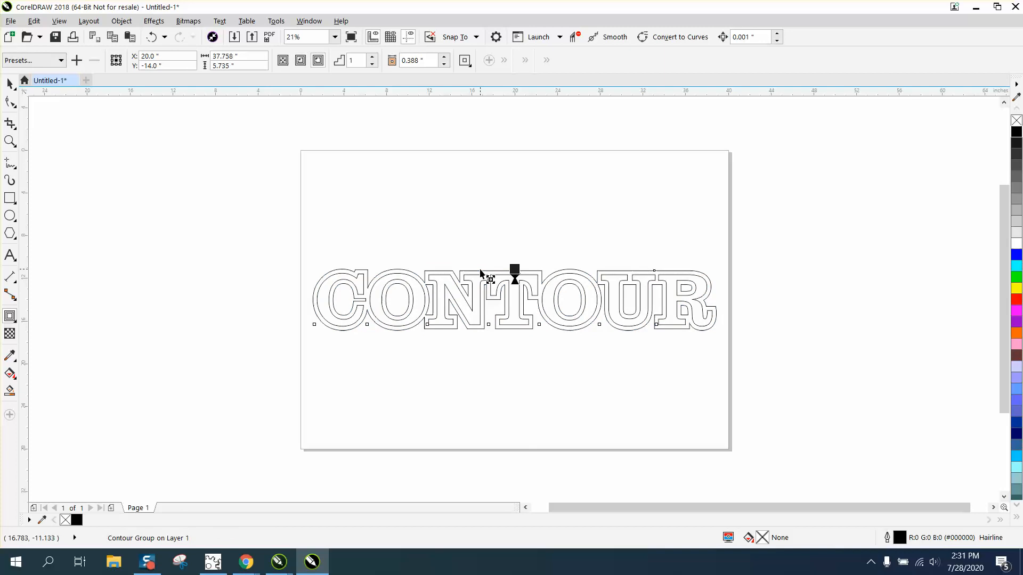
# Pull the contour around the CONTOUR text inward interactively to an offset of about 0.248"
pyautogui.click(10, 141)
pyautogui.moveTo(304, 250); pyautogui.dragTo(765, 389)
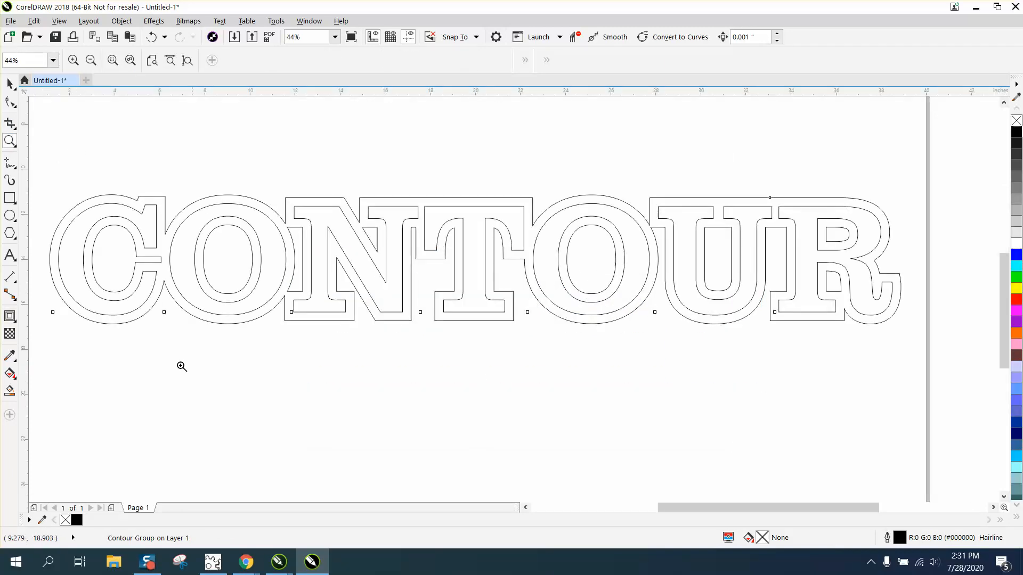
pyautogui.click(11, 318)
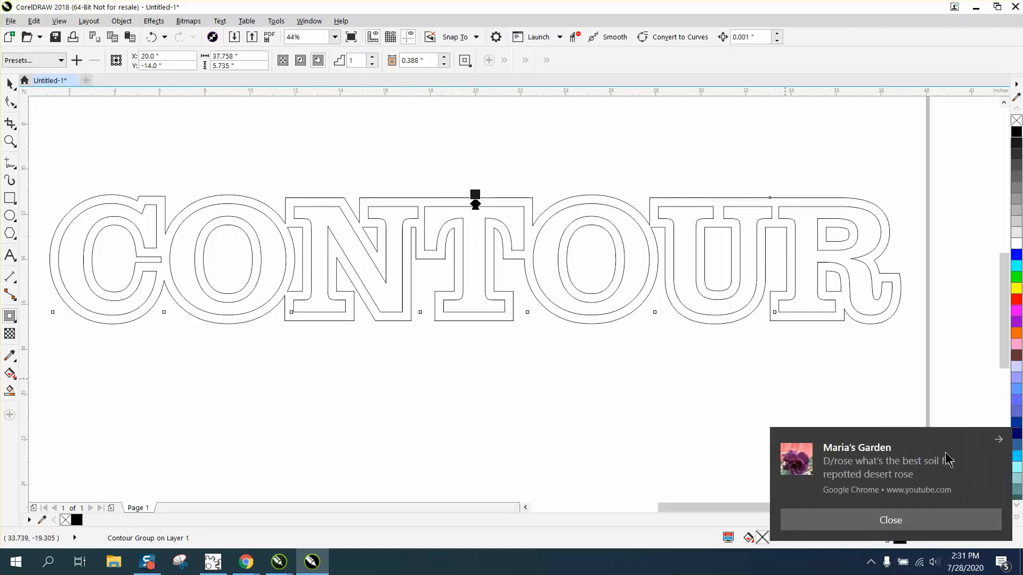
pyautogui.click(904, 524)
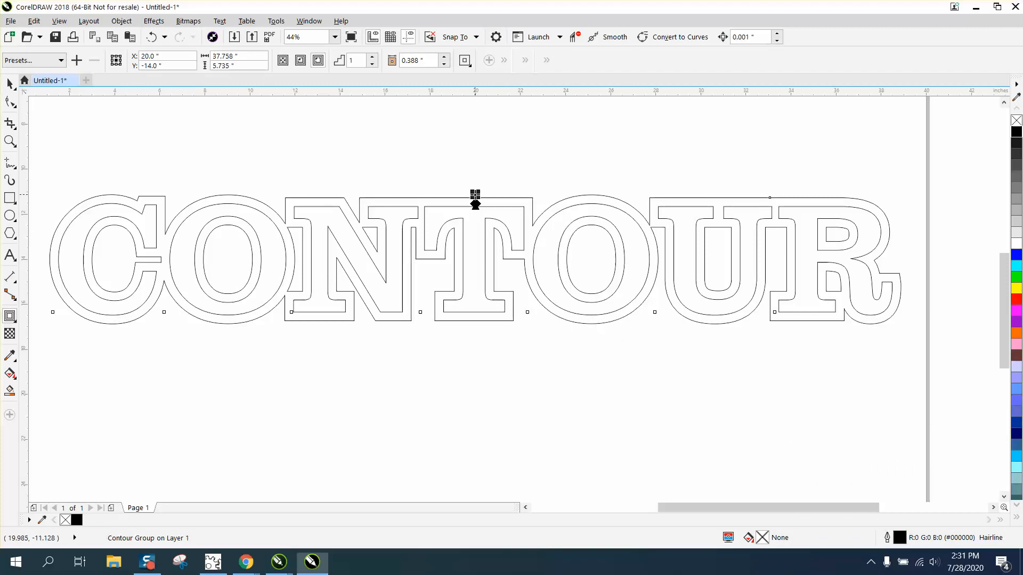
pyautogui.moveTo(475, 196); pyautogui.dragTo(475, 201)
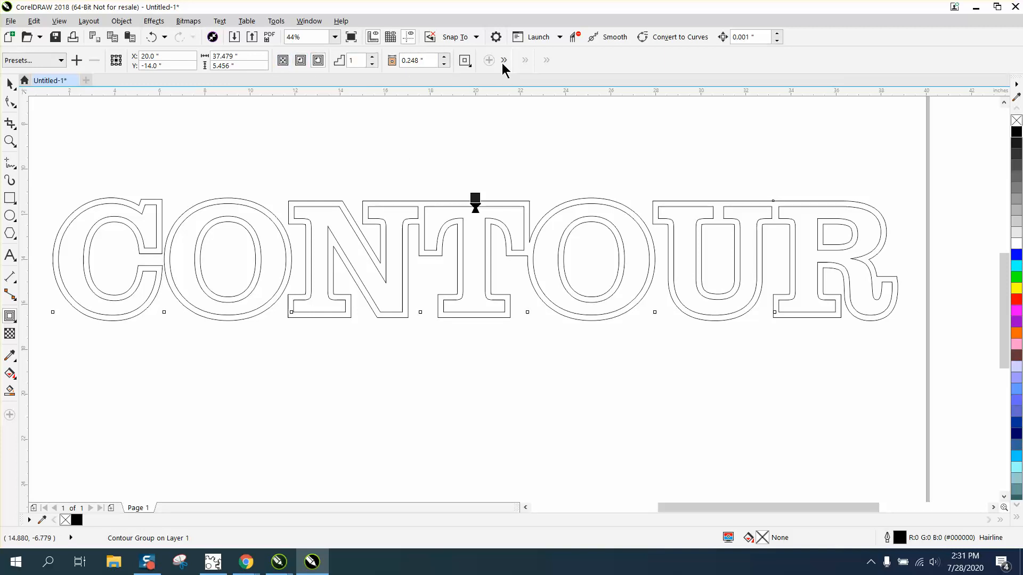
# Display the Contour docker and apply a 0.3" offset to the selected contour group
pyautogui.click(153, 21)
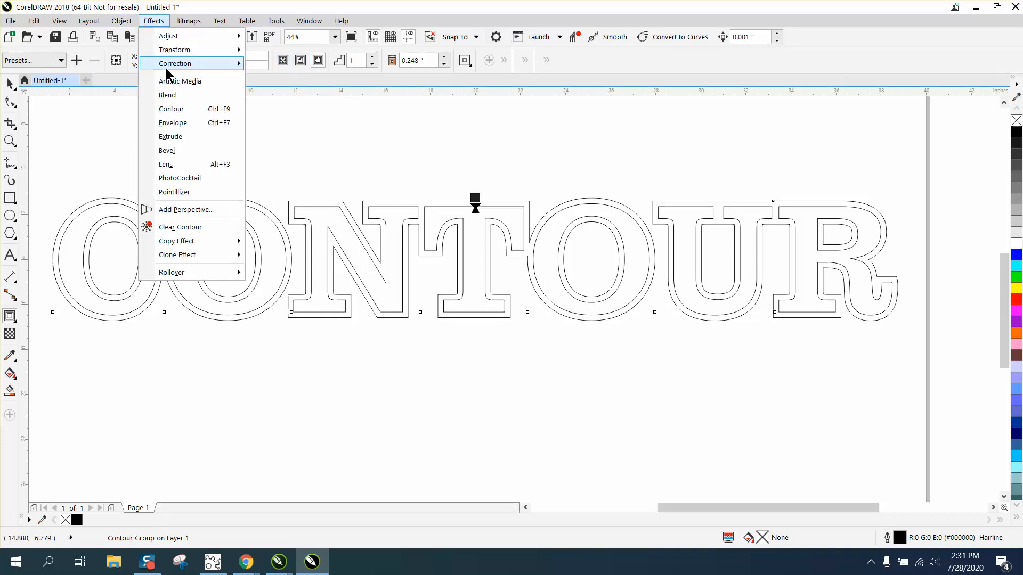
pyautogui.click(171, 109)
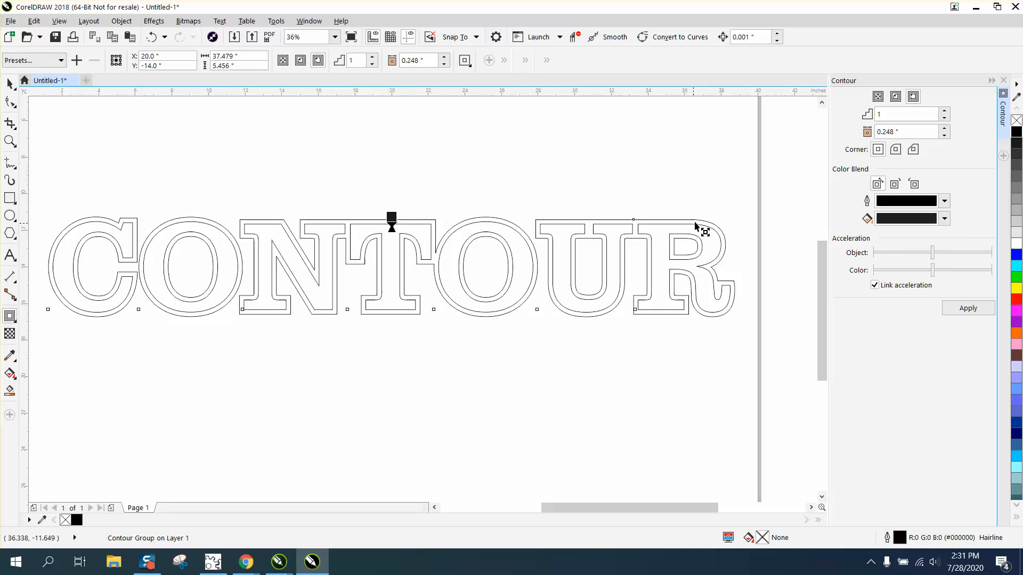
pyautogui.click(10, 84)
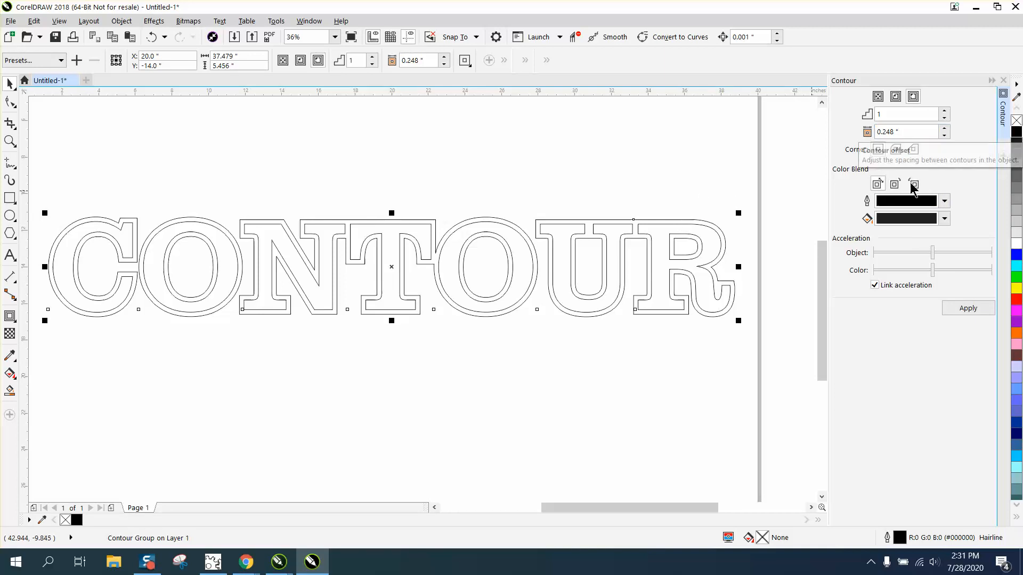
pyautogui.moveTo(932, 131); pyautogui.dragTo(872, 134)
pyautogui.write('.3')
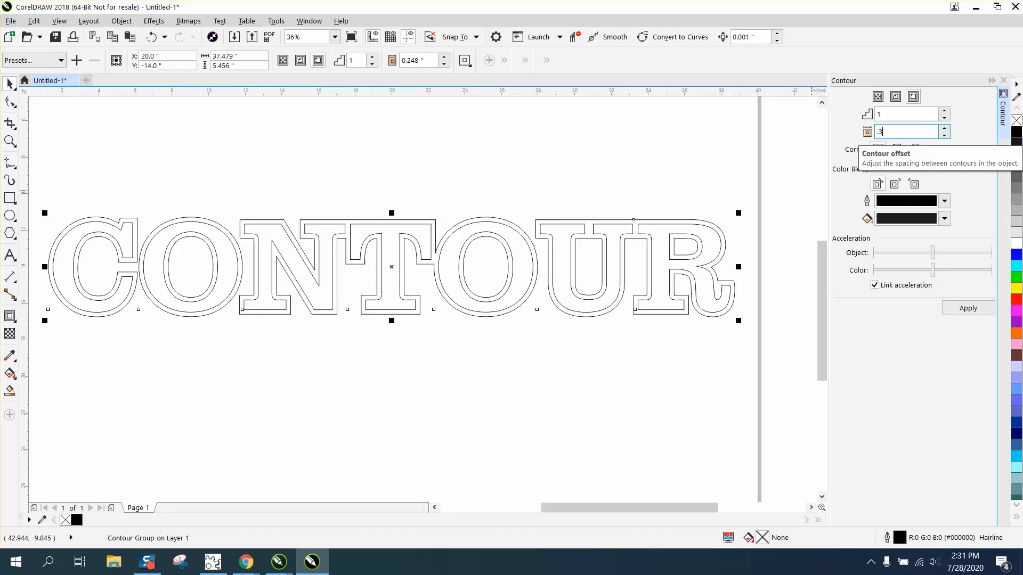
pyautogui.click(974, 312)
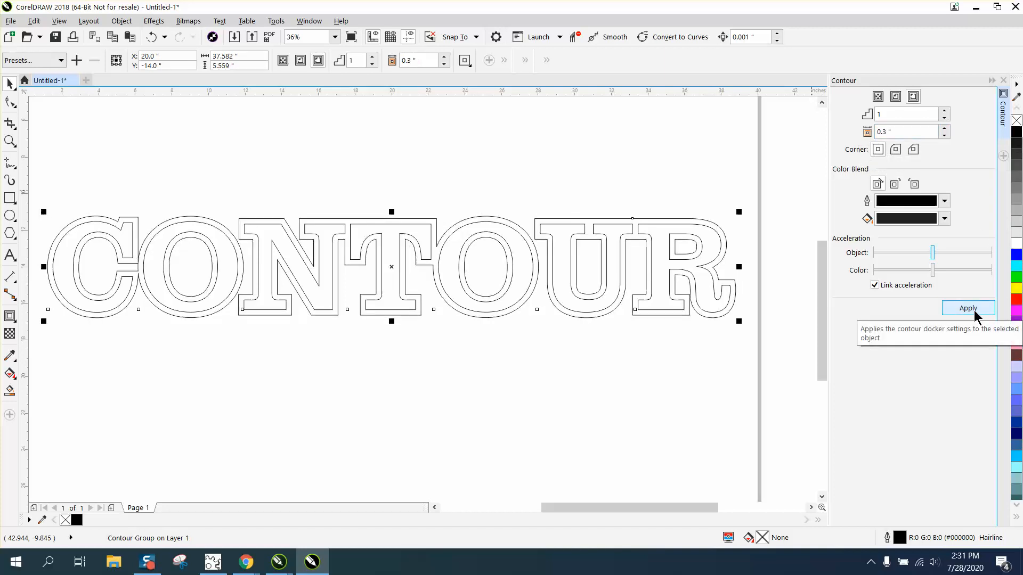
# Set the contour offset to 0.5" and apply it to the text
pyautogui.moveTo(903, 132); pyautogui.dragTo(869, 131)
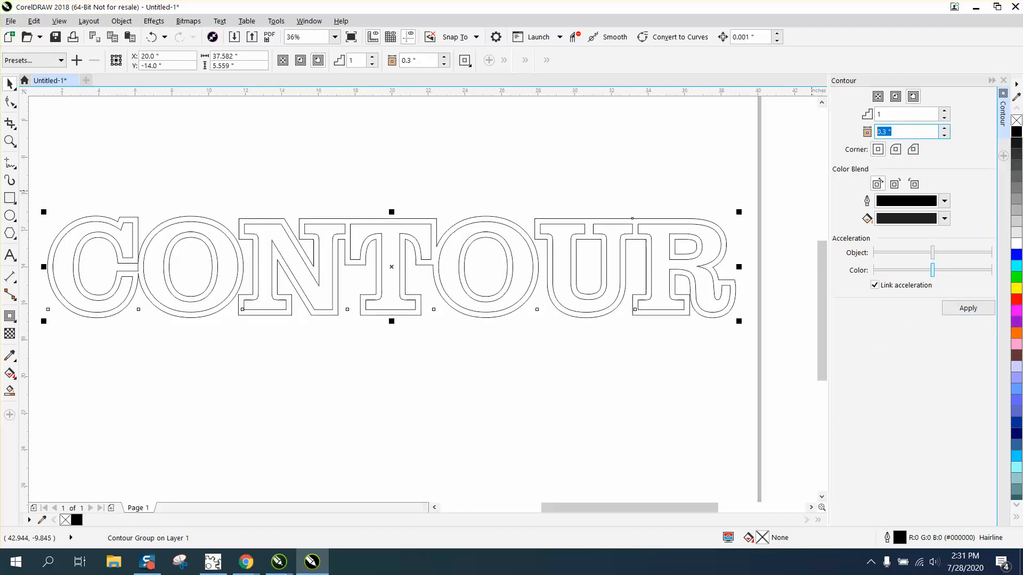
pyautogui.write('.5')
pyautogui.click(970, 310)
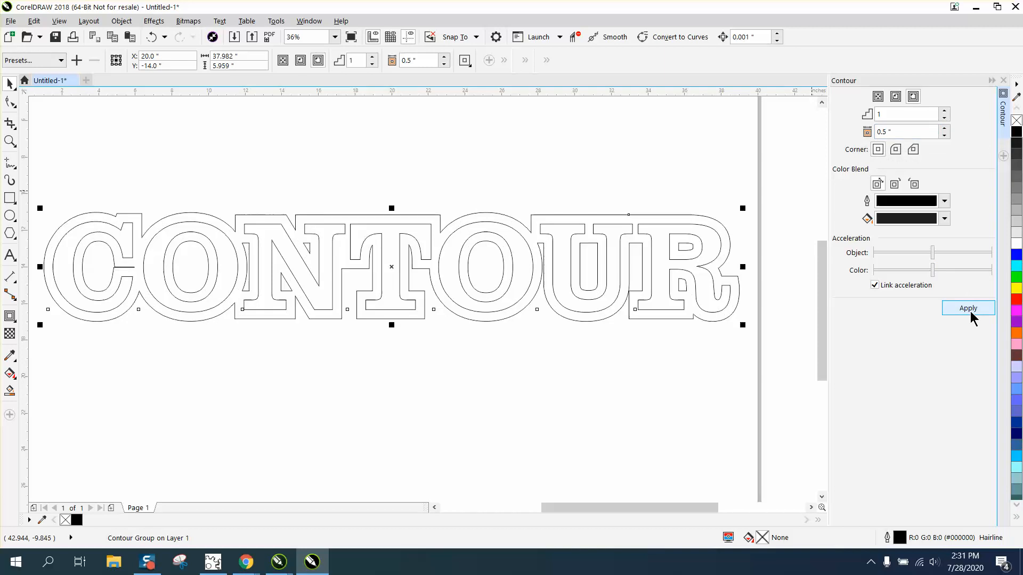
# Adjust the contour interactively with the Contour tool, moving it outward and inward and ending at an offset of about 0.57"
pyautogui.click(10, 317)
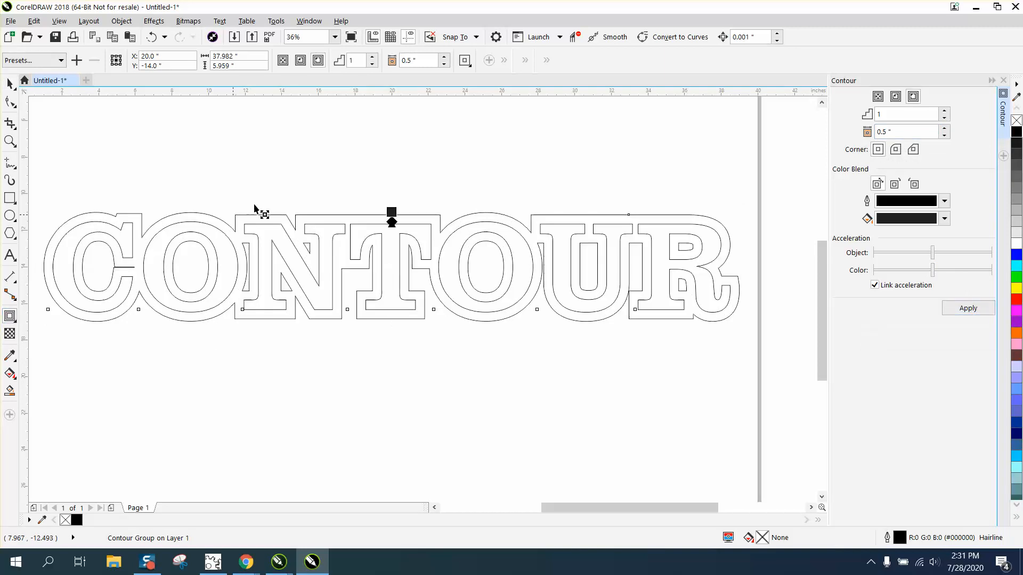
pyautogui.moveTo(391, 213)
pyautogui.mouseDown()
pyautogui.moveTo(392, 192)
pyautogui.moveTo(392, 203)
pyautogui.mouseUp()
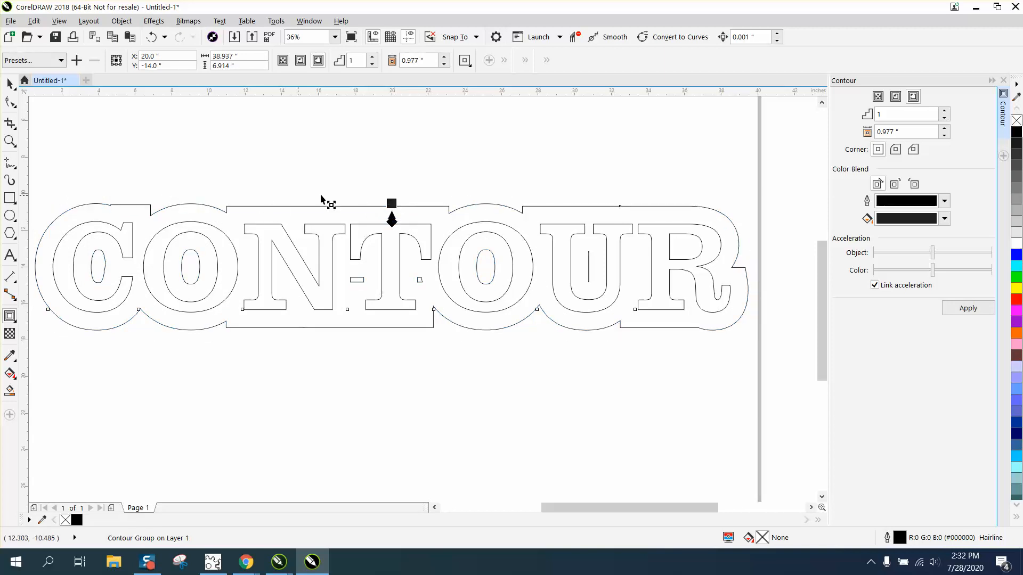
pyautogui.moveTo(391, 203); pyautogui.dragTo(391, 220)
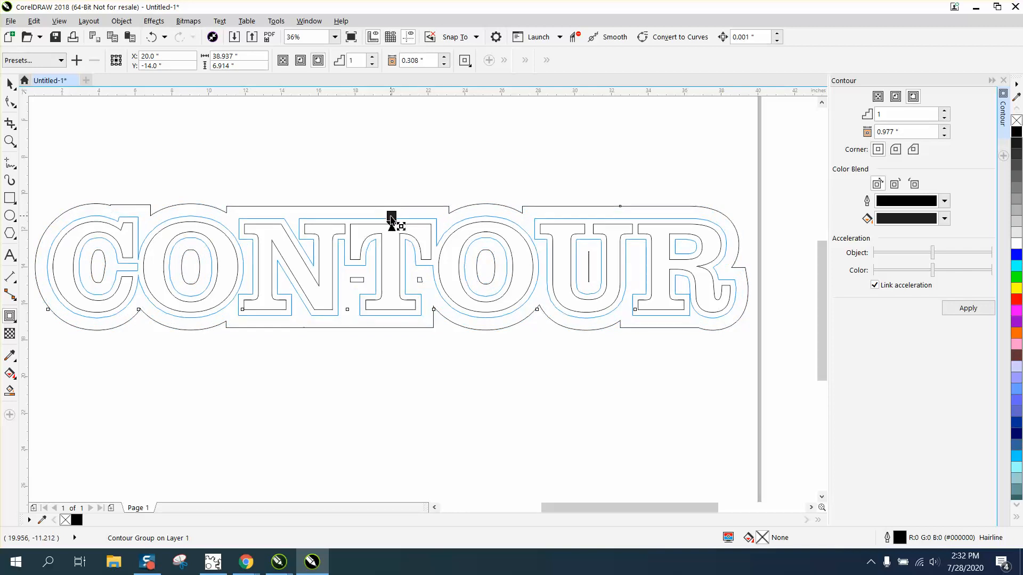
pyautogui.moveTo(391, 220); pyautogui.dragTo(391, 210)
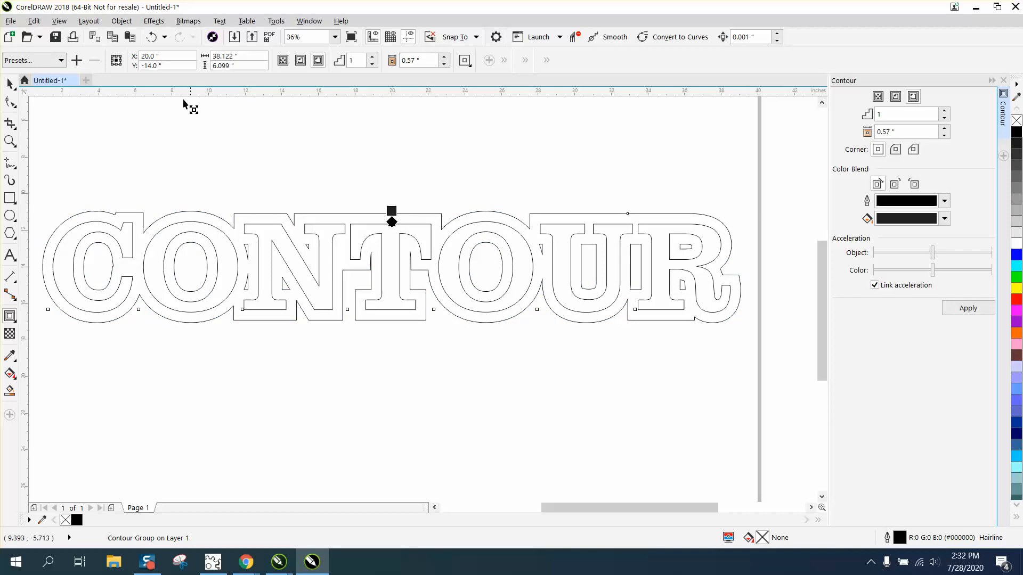
# Collapse the Contour docker and break the contour group around the CONTOUR lettering apart
pyautogui.click(995, 80)
pyautogui.click(122, 21)
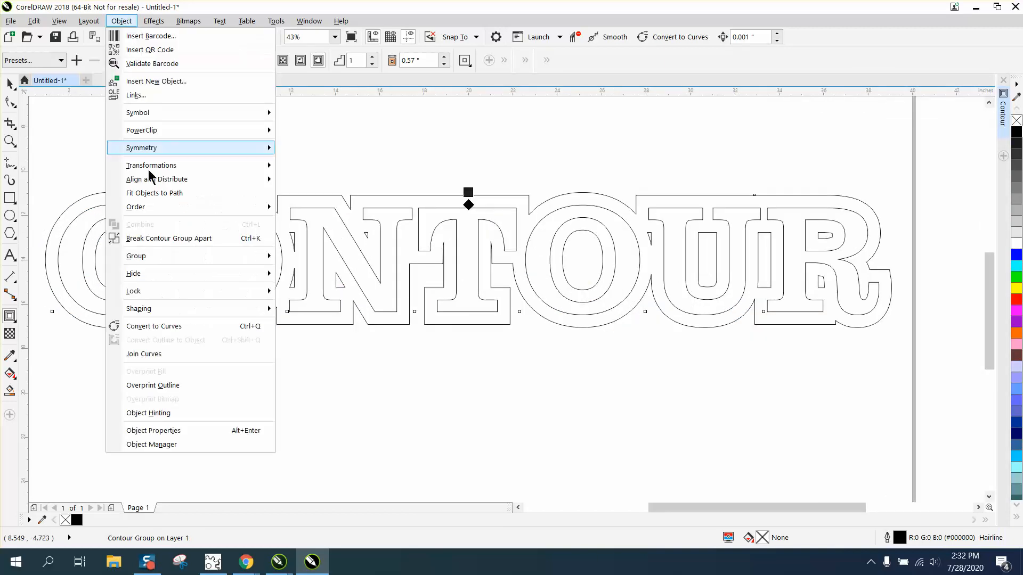
pyautogui.click(186, 238)
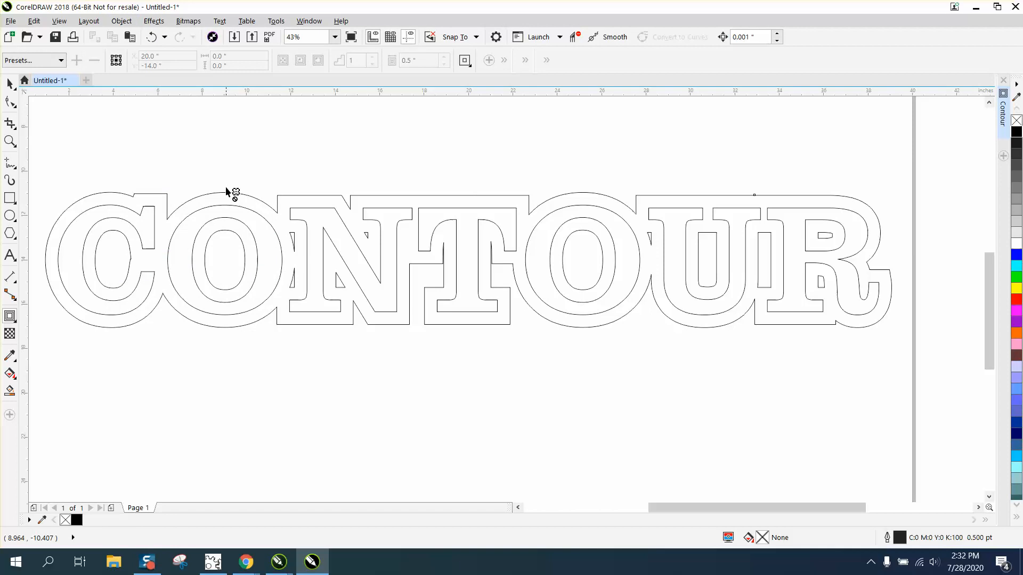
# Select the separated contour curve around the lettering and break it apart into individual curves
pyautogui.click(10, 84)
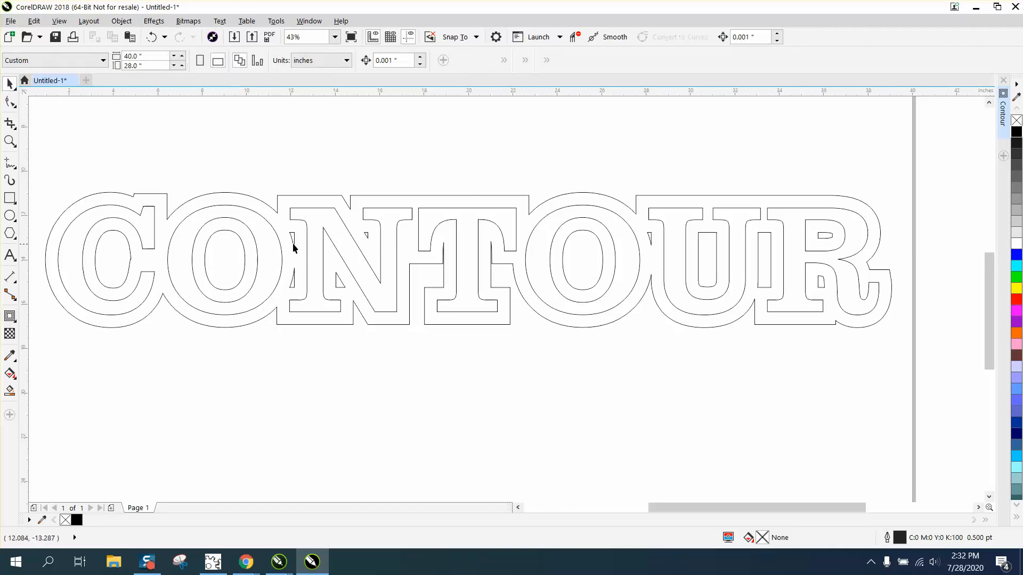
pyautogui.click(294, 248)
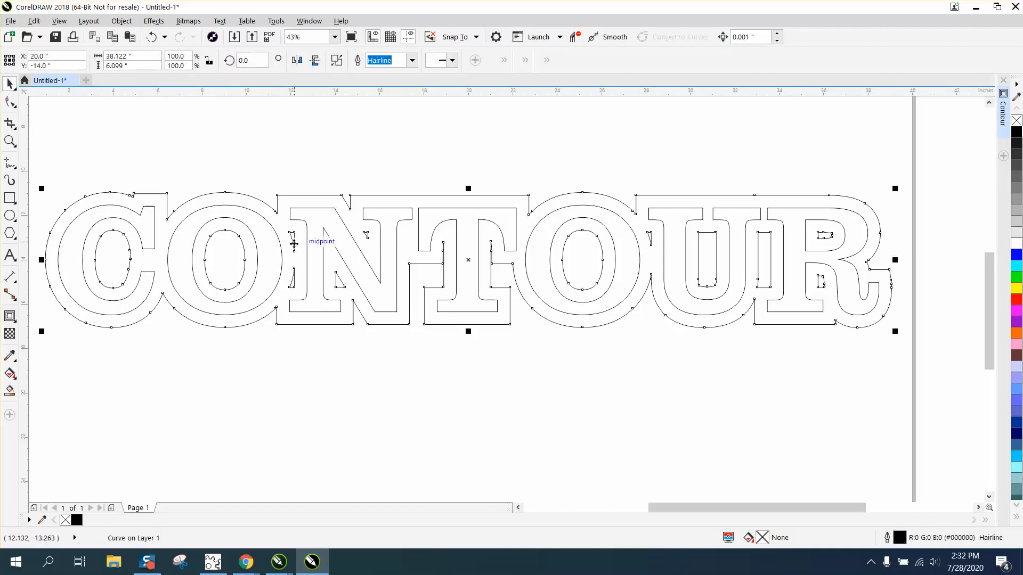
pyautogui.click(122, 21)
pyautogui.click(171, 238)
# Delete the small leftover contour pieces between the first O and the N, undoing the accidental deletion of the outer outline
pyautogui.click(290, 243)
pyautogui.click(294, 244)
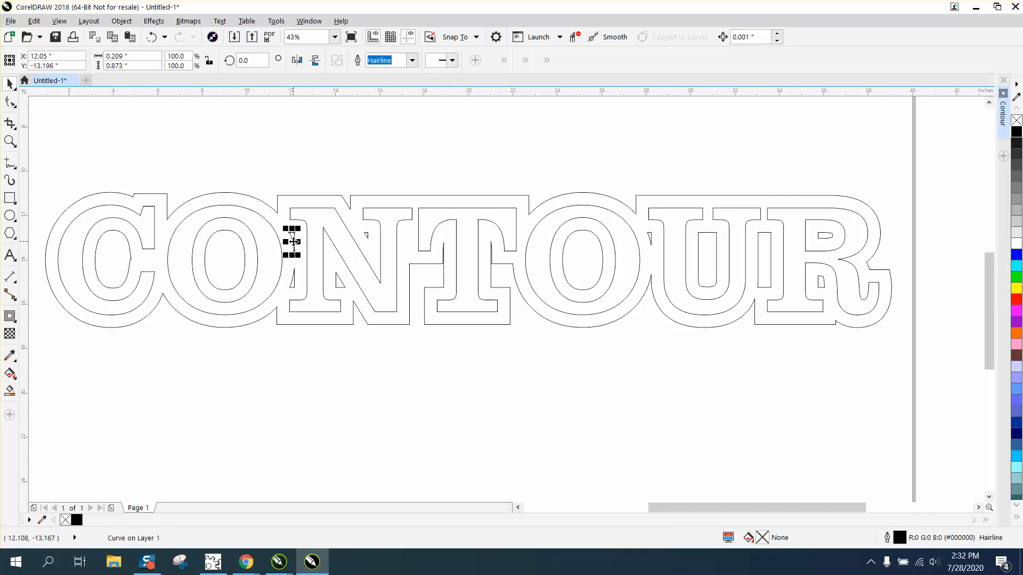
pyautogui.press('Delete')
pyautogui.click(338, 281)
pyautogui.press('Delete')
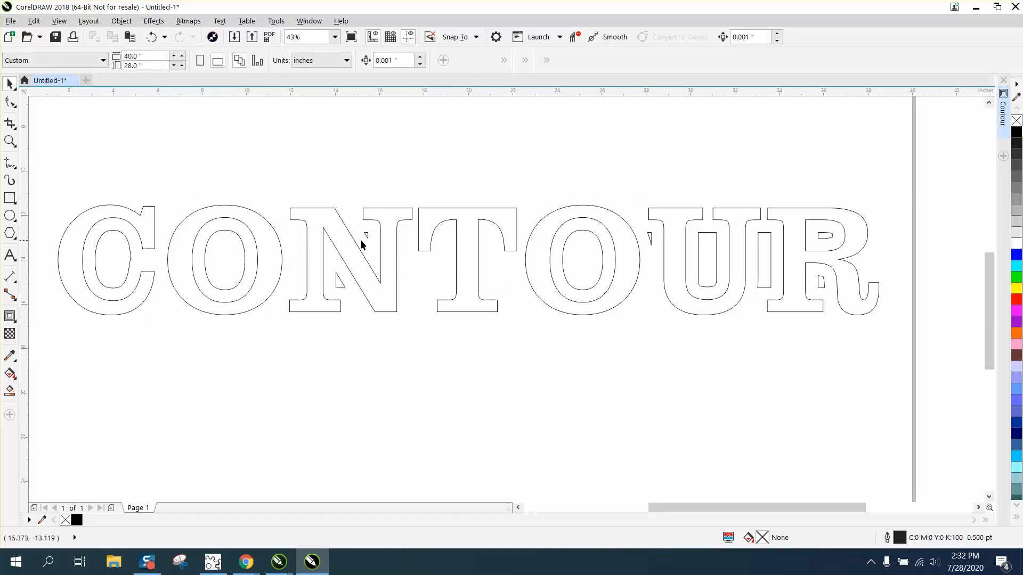
pyautogui.click(151, 37)
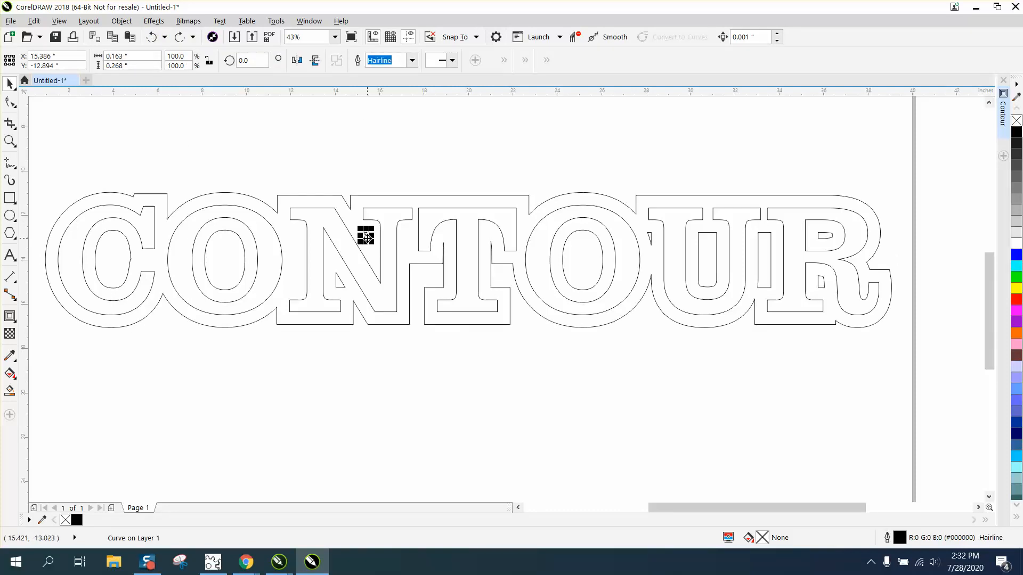
# Delete the tiny contour piece in the upper notch of the N and undo the unintended removal of the outer outline
pyautogui.click(331, 285)
pyautogui.click(427, 282)
pyautogui.press('Delete')
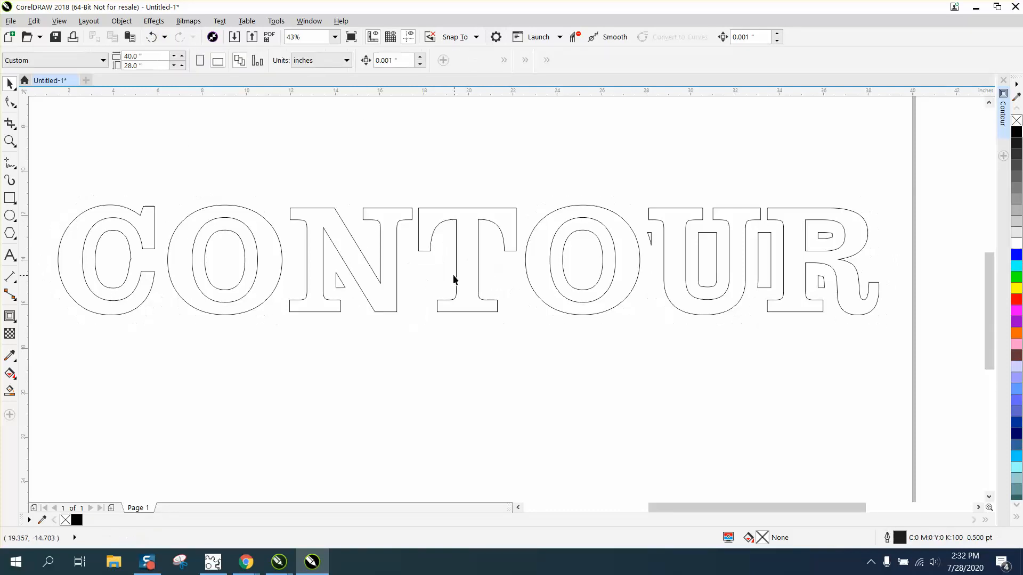
pyautogui.click(151, 37)
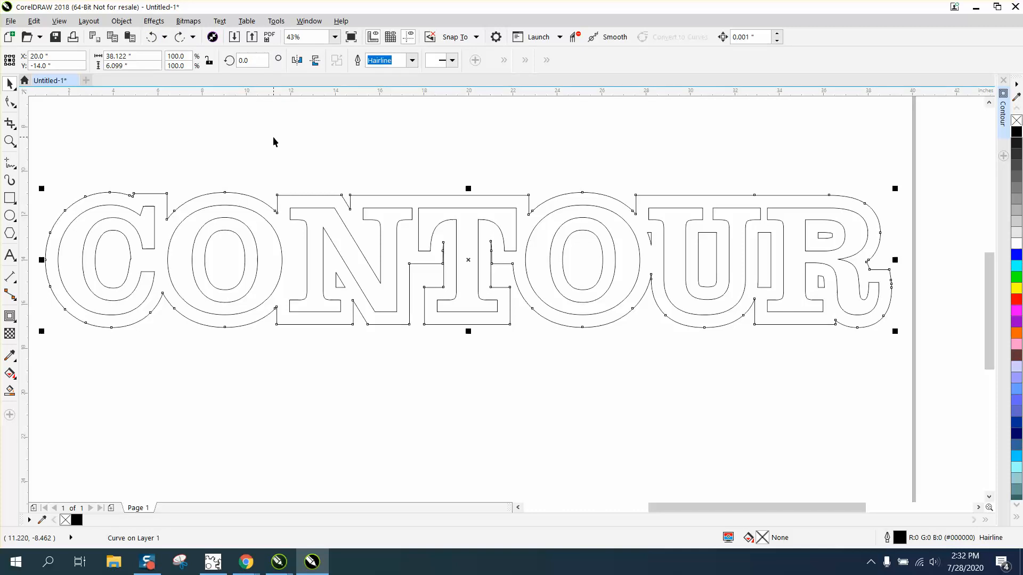
# Set the nudge distance to 7 inches and move the outer contour outline down by that amount, clear of the lettering
pyautogui.click(300, 125)
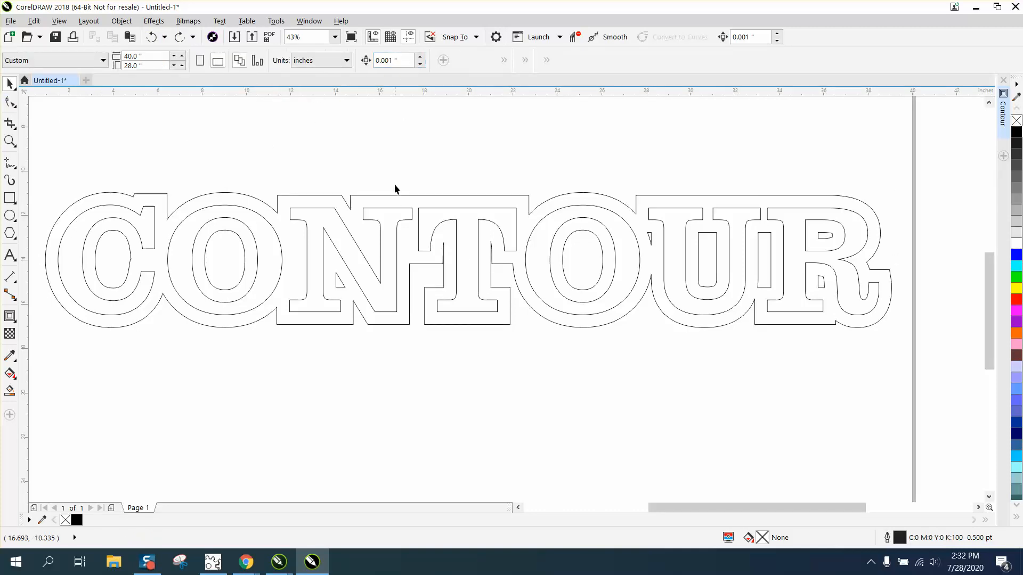
pyautogui.click(388, 196)
pyautogui.click(206, 128)
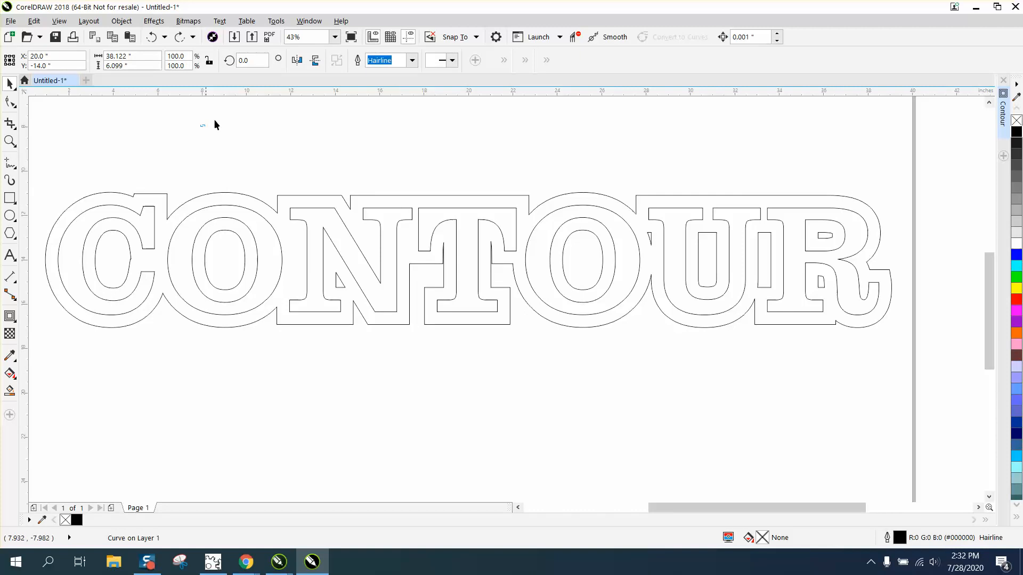
pyautogui.doubleClick(395, 62)
pyautogui.write('7')
pyautogui.click(439, 193)
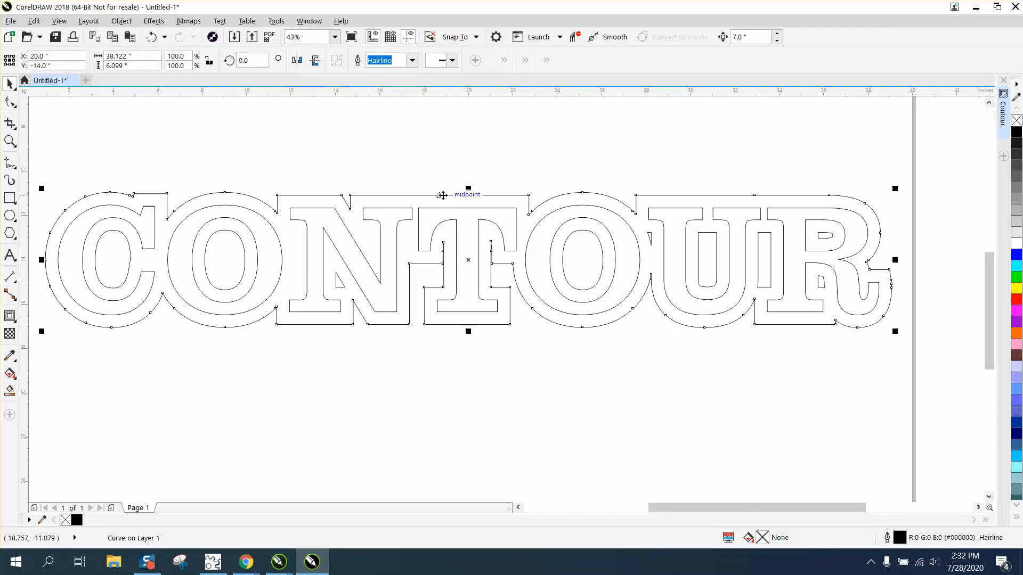
pyautogui.press('Down')
pyautogui.click(517, 157)
# Delete the leftover contour pieces between the second O and the U and inside the R
pyautogui.click(650, 237)
pyautogui.press('Delete')
pyautogui.click(820, 281)
pyautogui.press('Delete')
pyautogui.click(824, 238)
pyautogui.press('Delete')
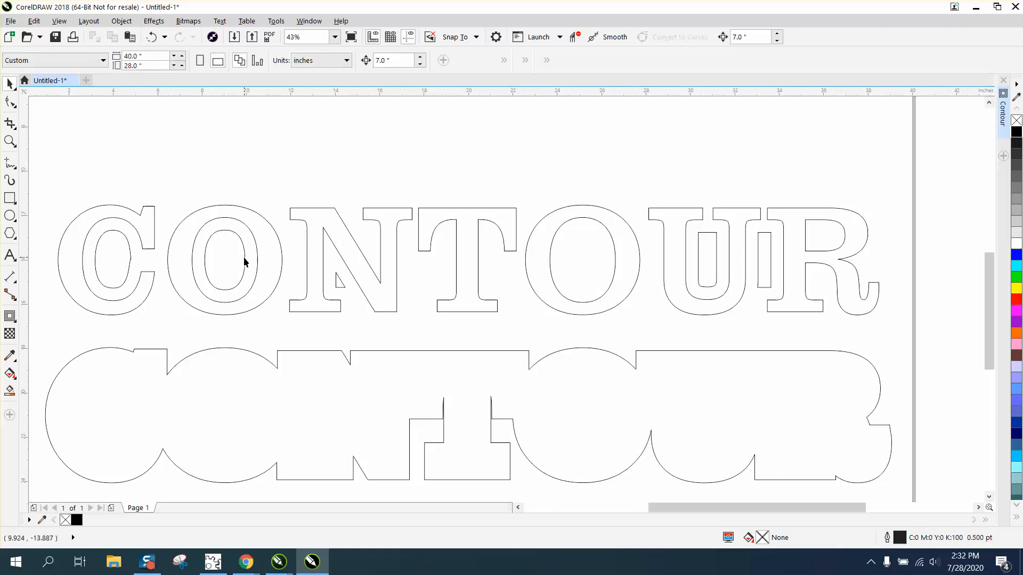
# Delete the remaining inner contour pieces inside the C, the N and the U, and between the U and R
pyautogui.click(130, 259)
pyautogui.press('Delete')
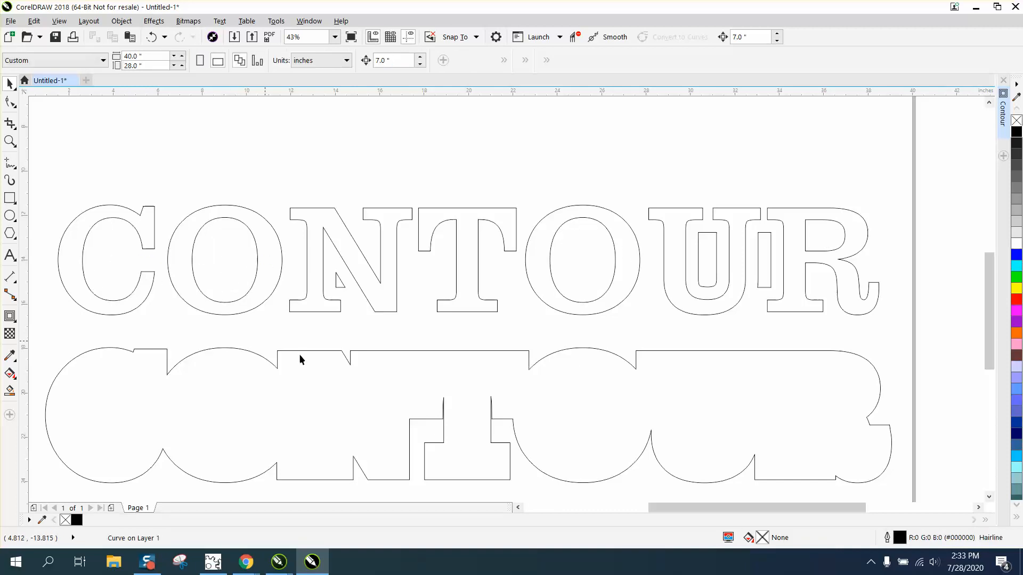
pyautogui.click(343, 288)
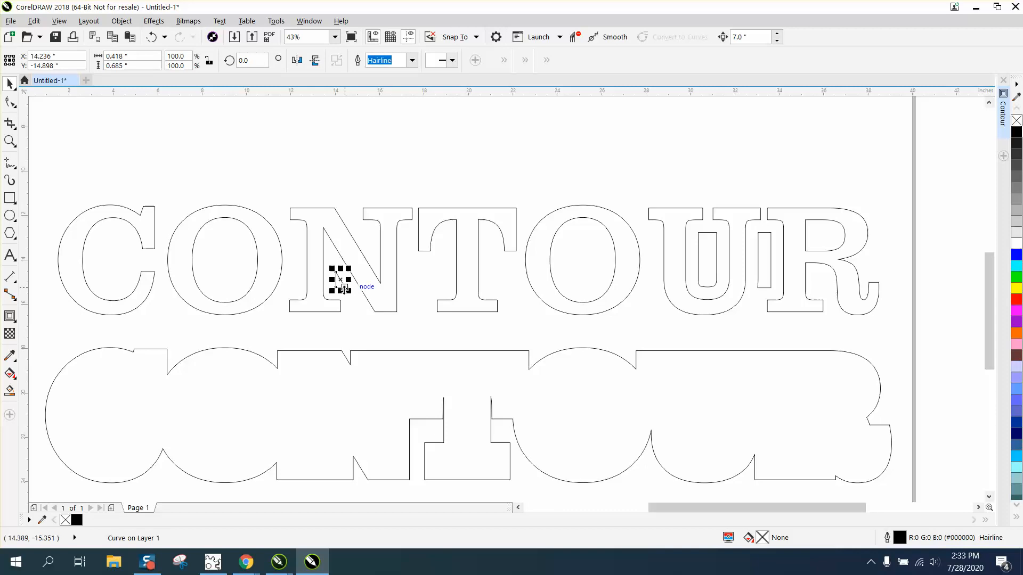
pyautogui.press('Delete')
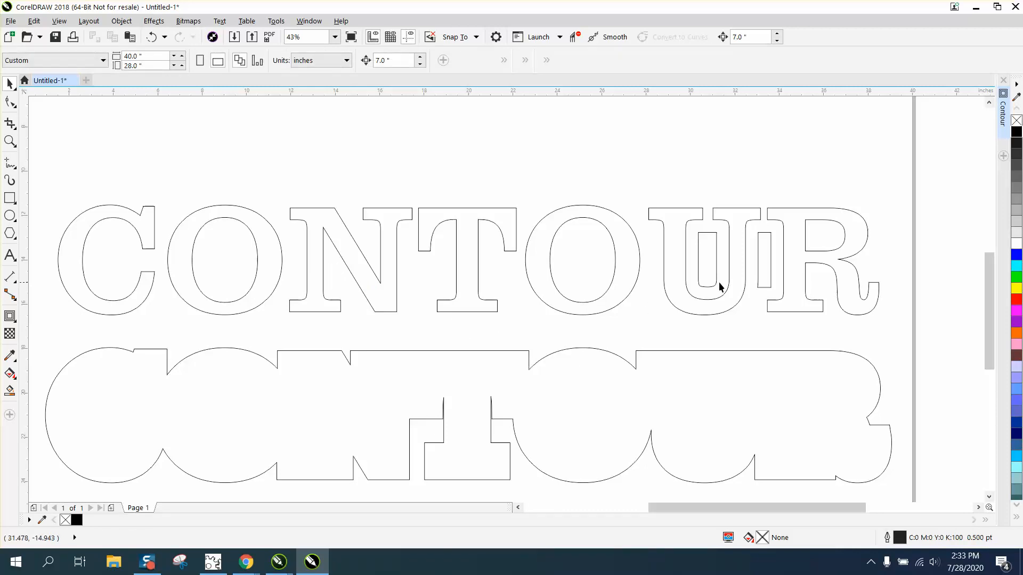
pyautogui.click(718, 286)
pyautogui.press('Delete')
pyautogui.click(764, 287)
pyautogui.press('Delete')
# Move the outer contour outline back up 7 inches around the lettering
pyautogui.click(753, 351)
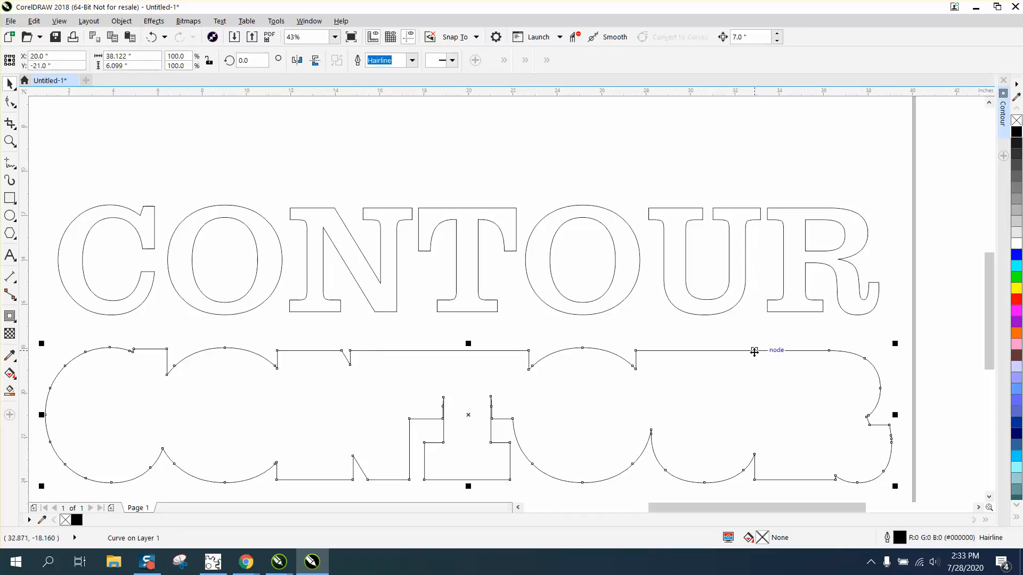
pyautogui.press('Up')
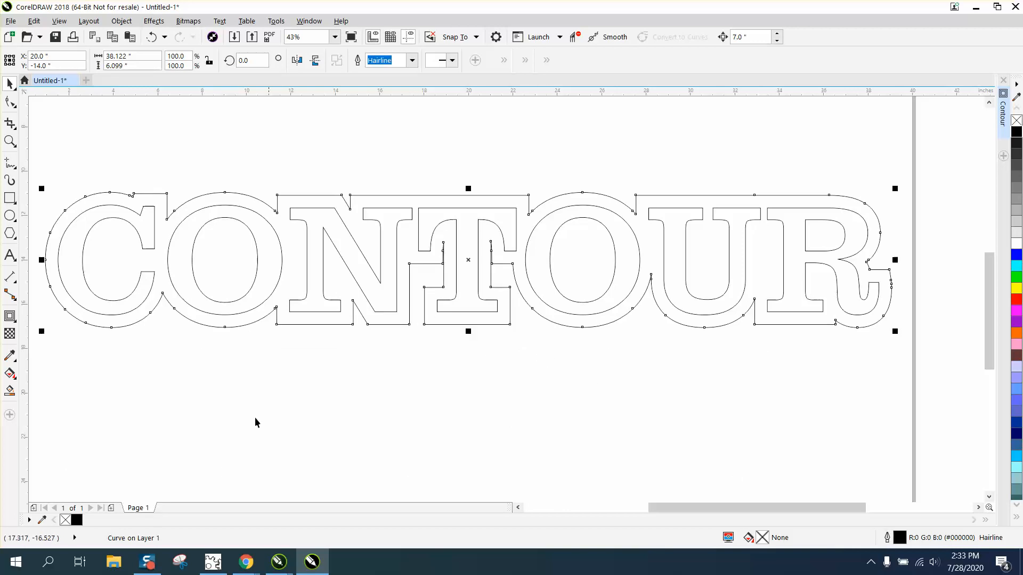
# Examine where Contour is offered among the interactive effect tools and in the list of effects
pyautogui.click(16, 322)
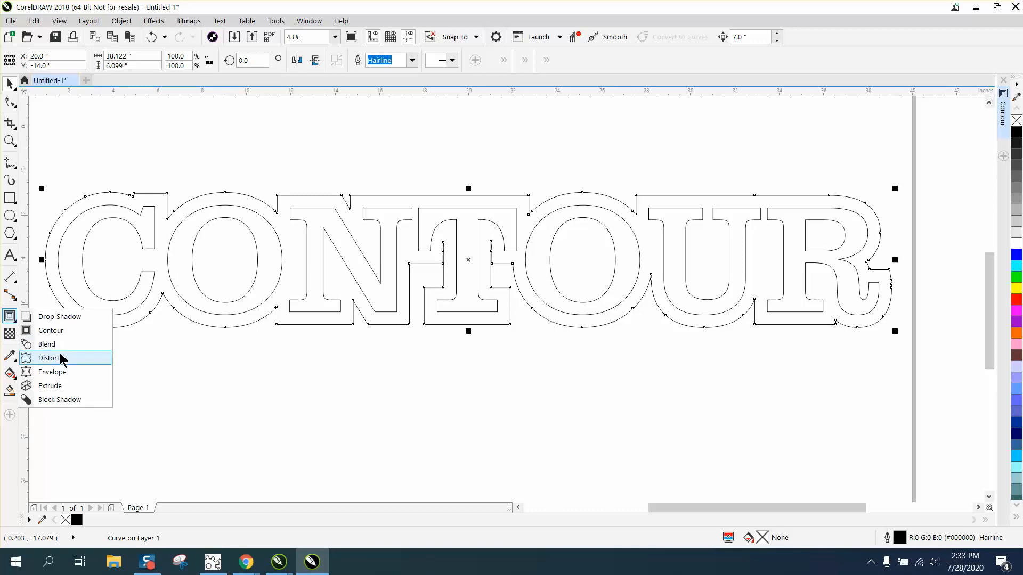
pyautogui.click(153, 20)
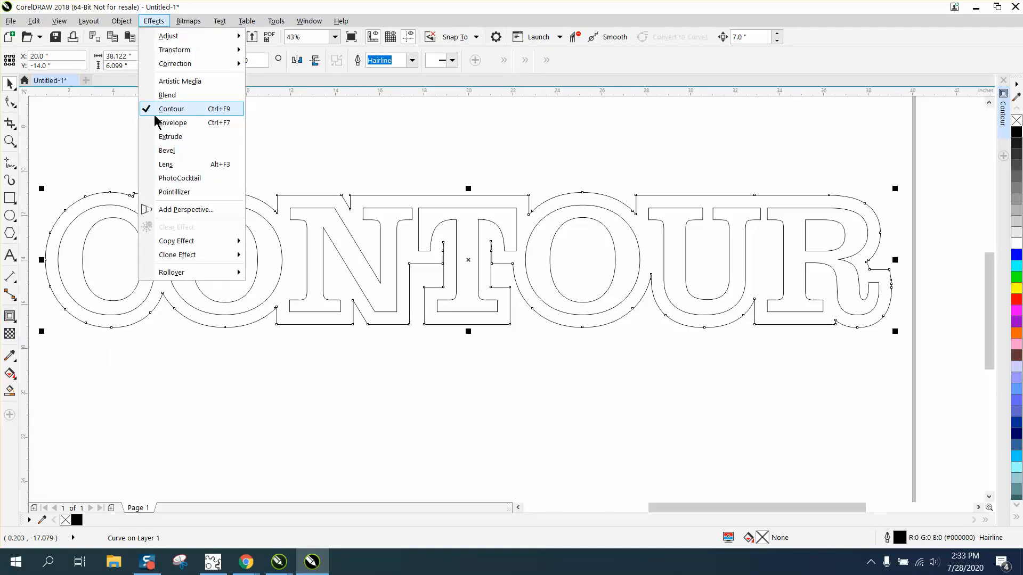
pyautogui.click(321, 128)
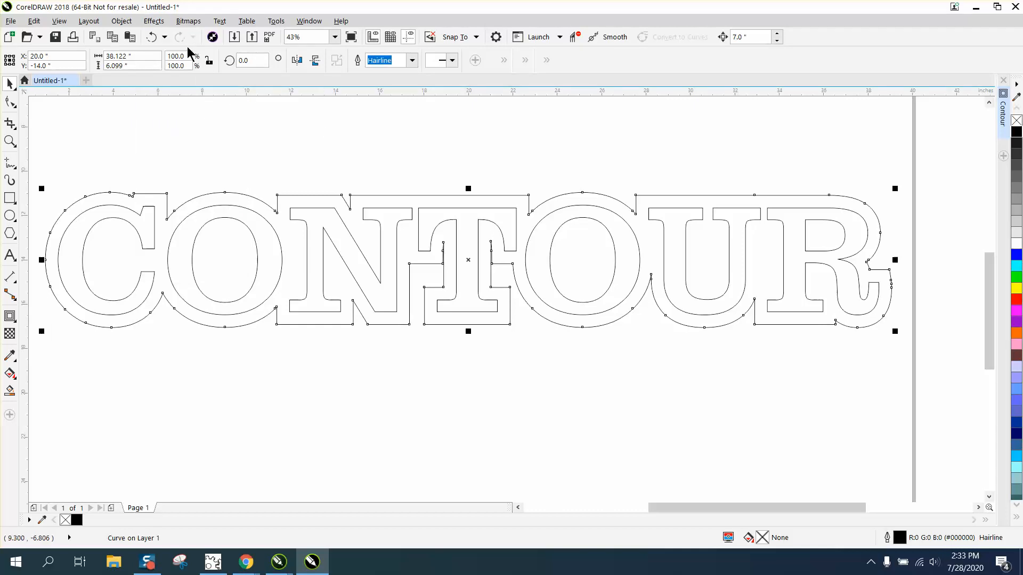
pyautogui.click(157, 22)
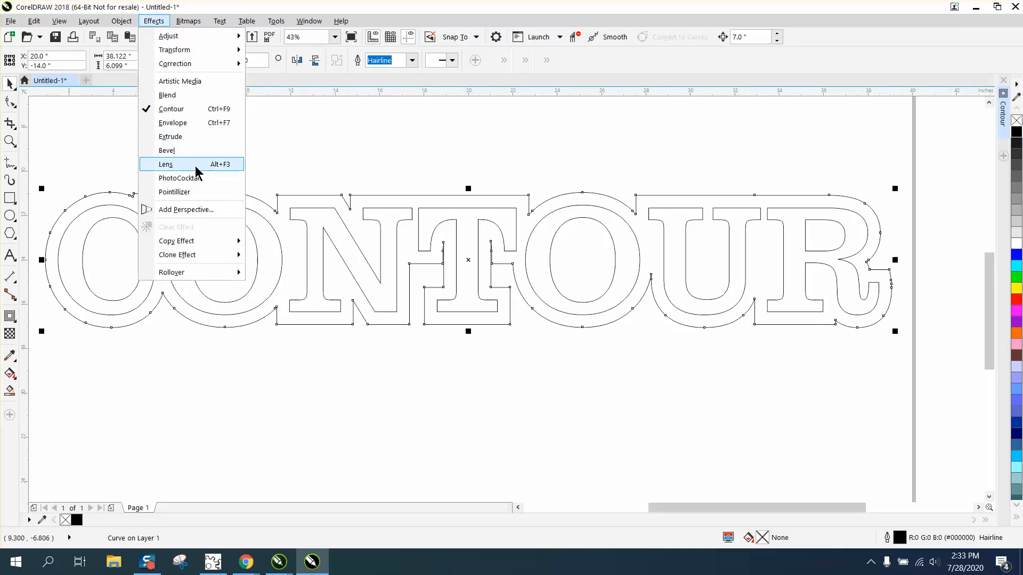
pyautogui.click(308, 133)
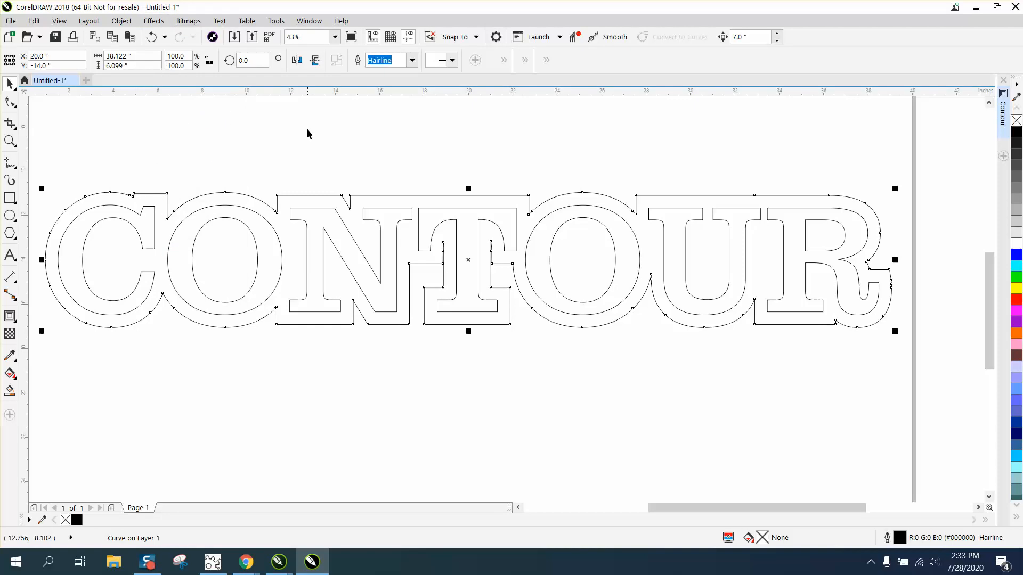
# Toggle the Contour docker until it is displayed, then apply a one-step 0.5" outside contour to the outer outline
pyautogui.hotkey('ctrl', 'F9')
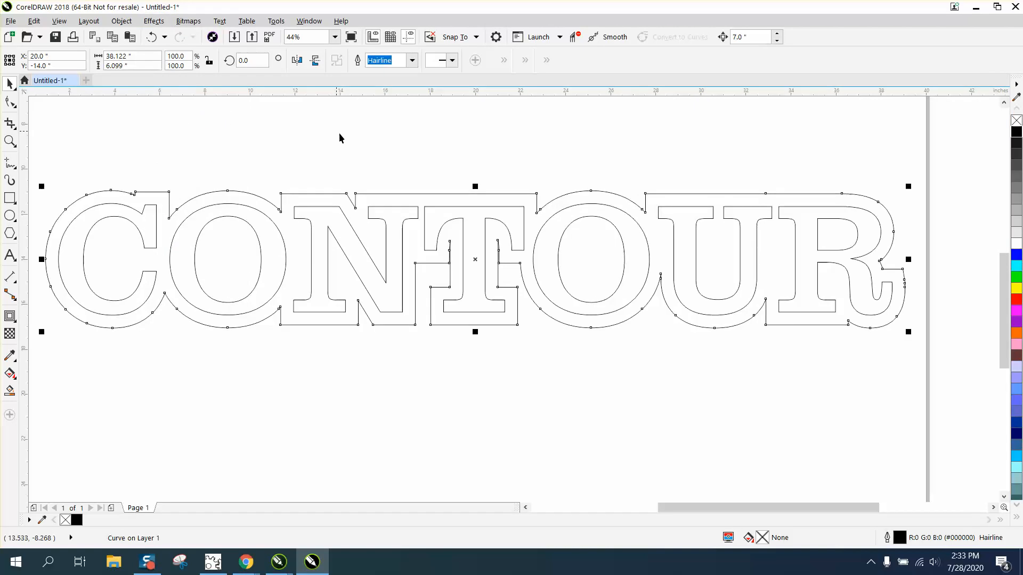
pyautogui.click(325, 133)
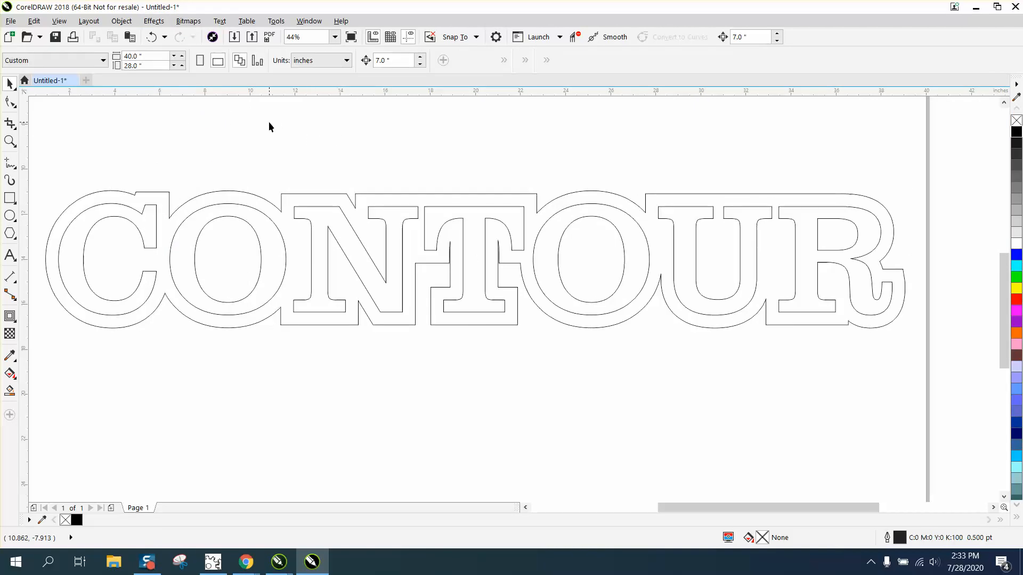
pyautogui.hotkey('ctrl', 'F9')
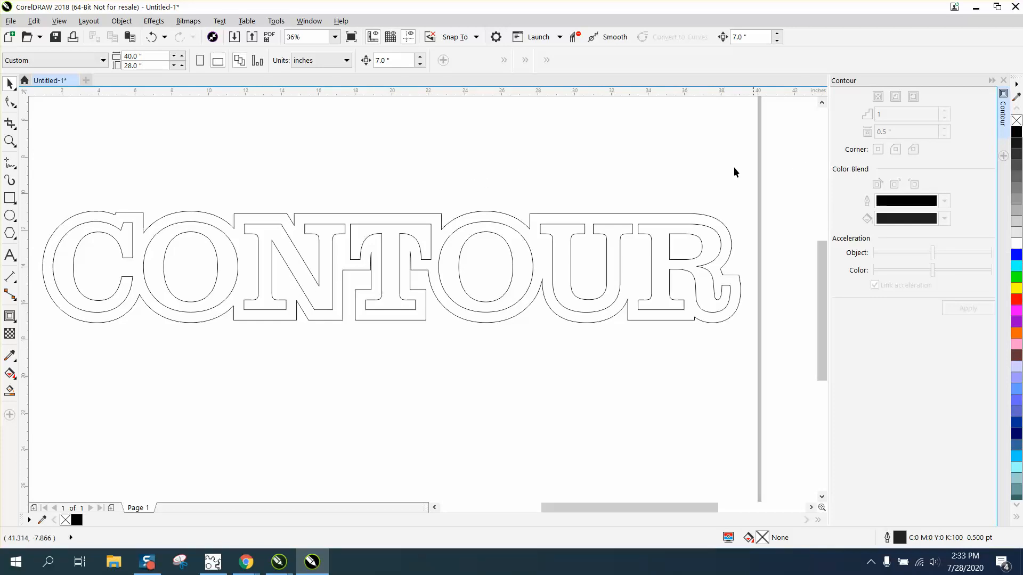
pyautogui.click(729, 236)
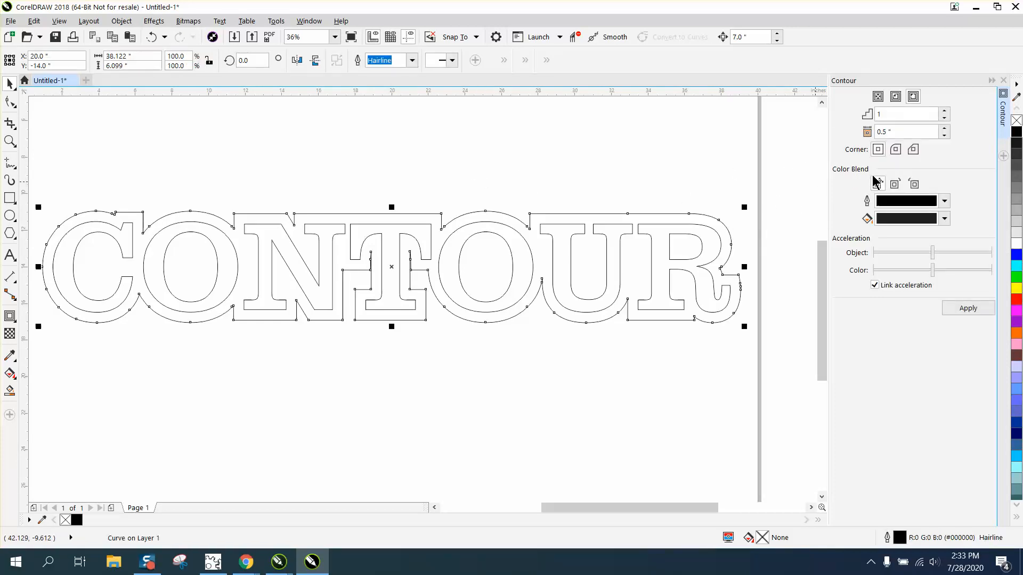
pyautogui.click(968, 309)
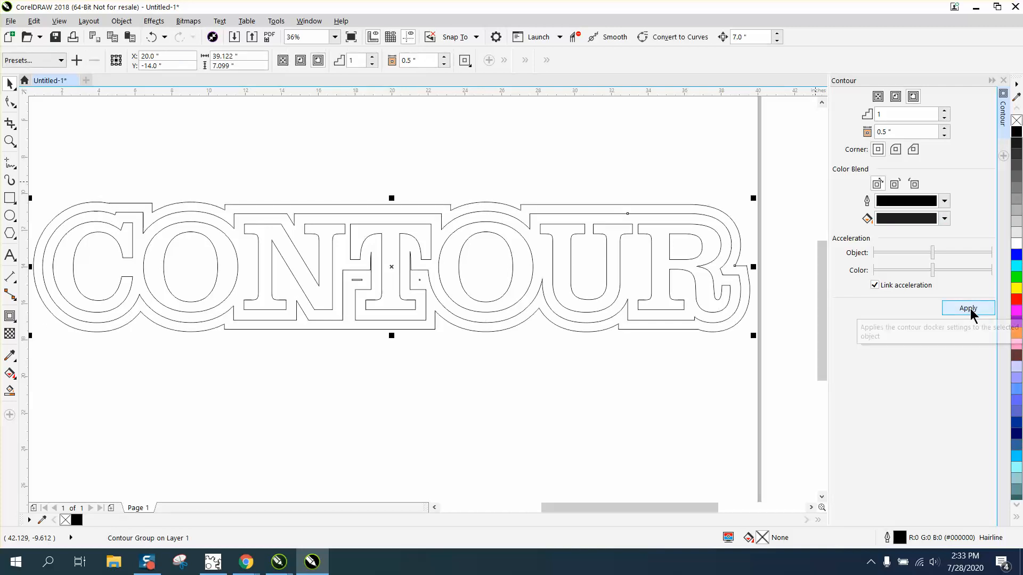